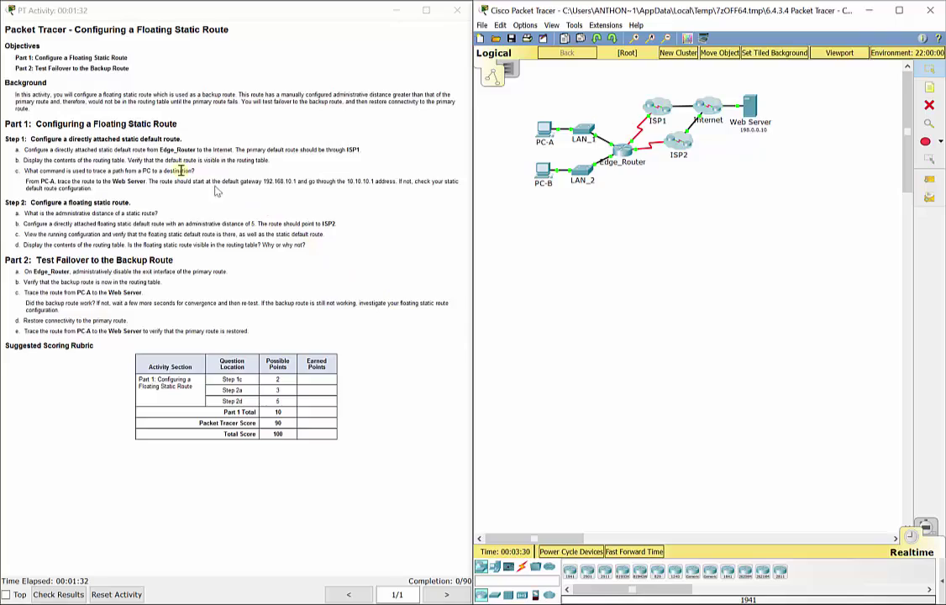
Magnify the screen and check the info popups for Edge_Router and the Web Server
key(super+plus)
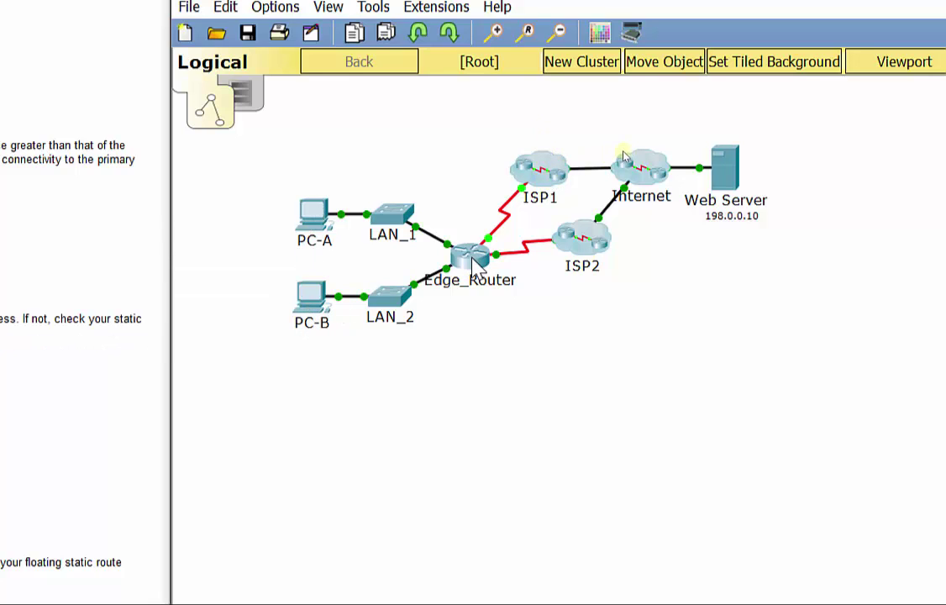
mouse_move(470, 262)
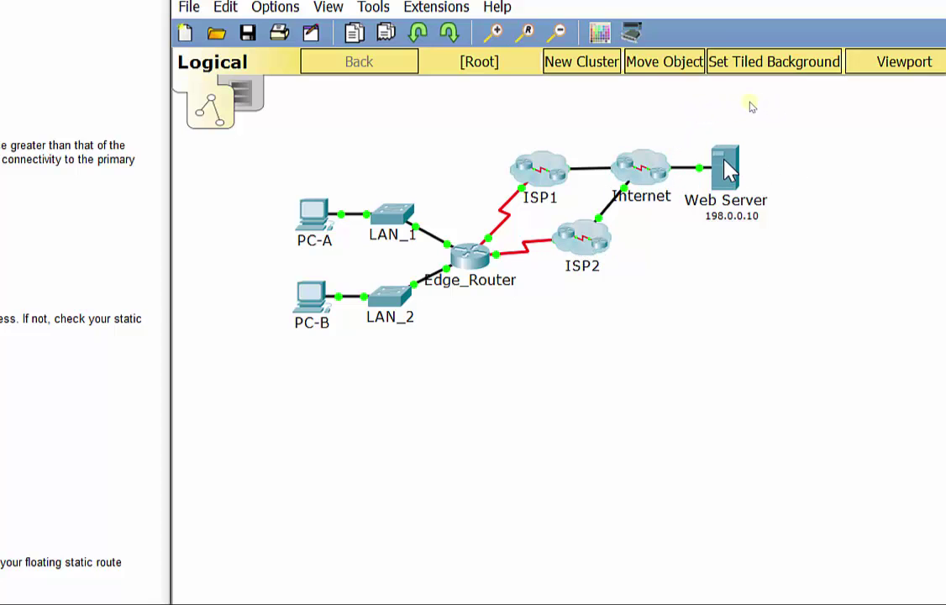
mouse_move(750, 165)
Open Edge_Router's CLI and enter global configuration mode with en and config t
click(473, 258)
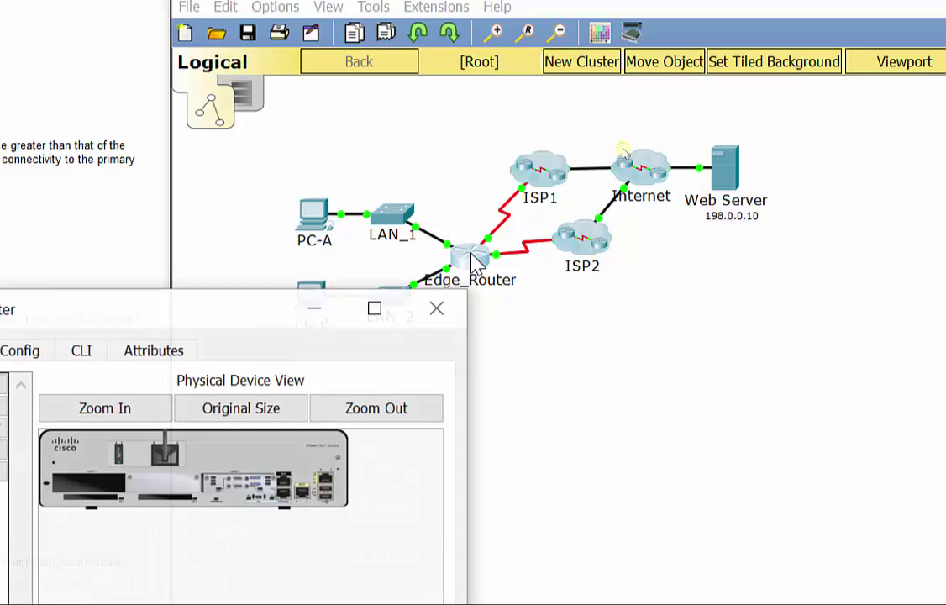
drag(184, 323, 758, 99)
click(741, 131)
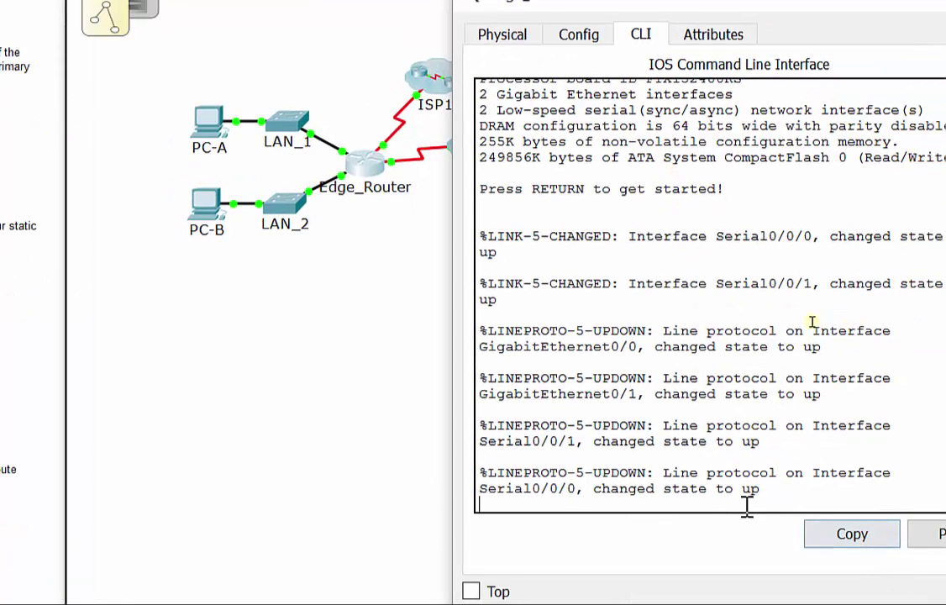
key(Return)
text(en)
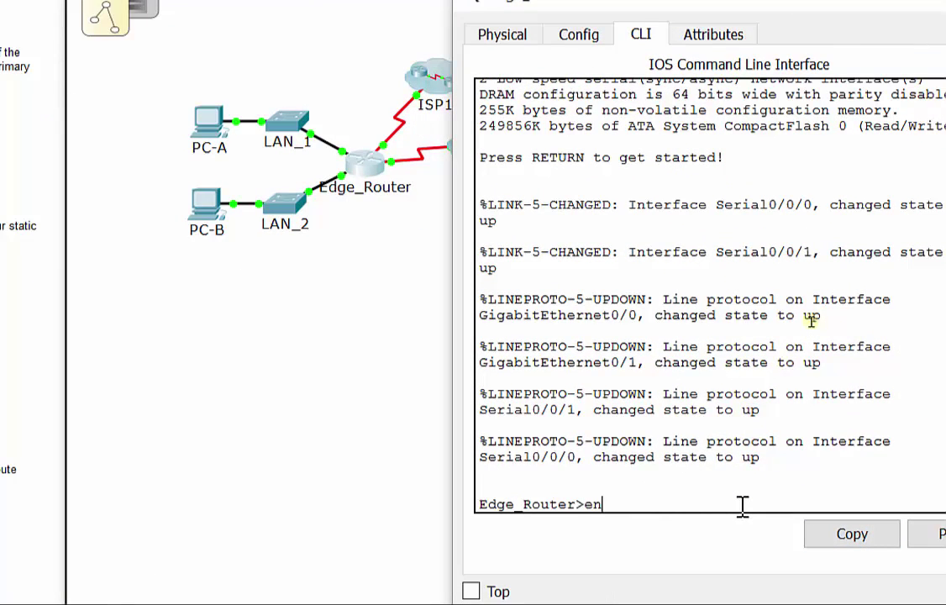
key(Return)
text(config t)
key(Return)
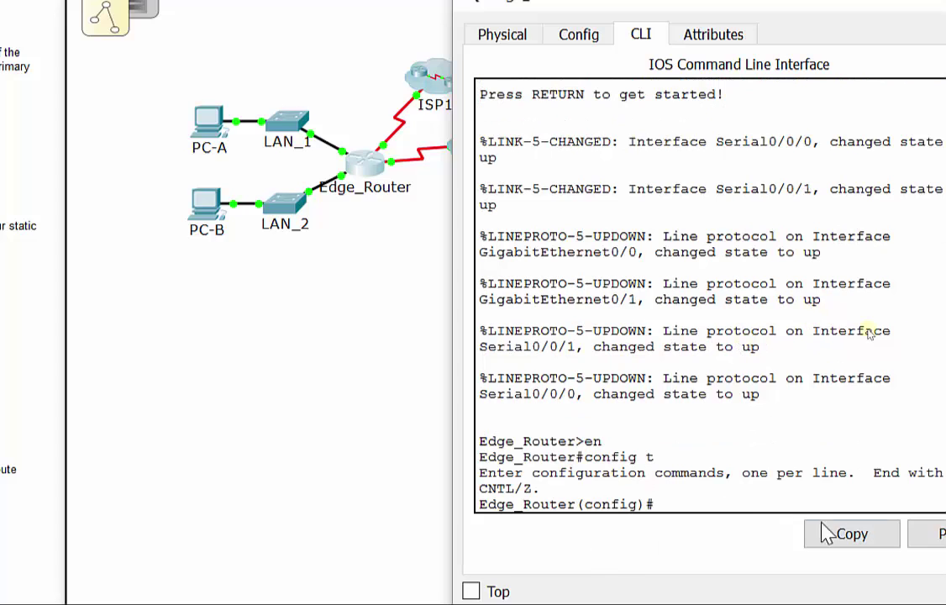
Enter the default static route ip route 0.0.0.0 0.0.0.0 s0/0/0
text(ip ropute)
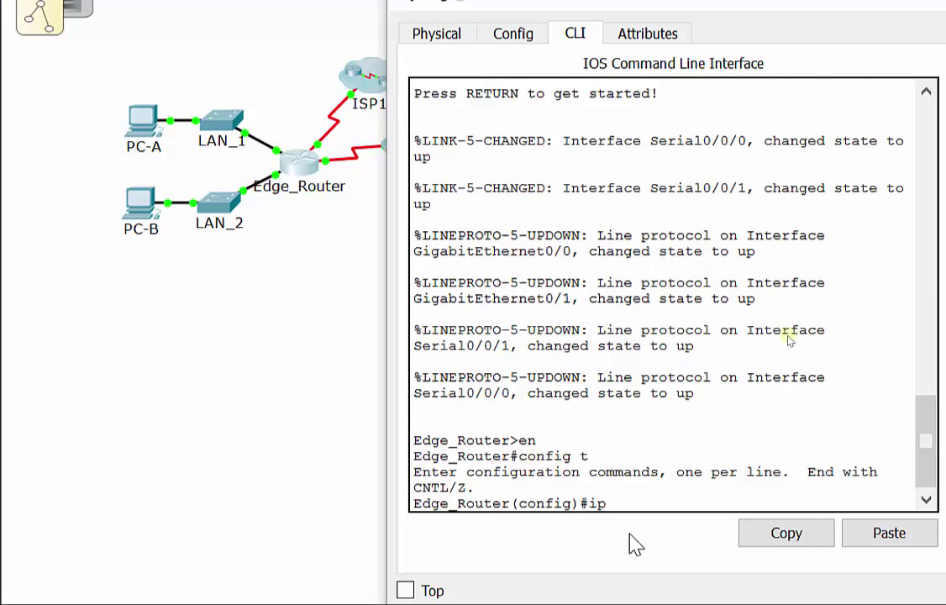
key(BackSpace)
key(BackSpace)
key(BackSpace)
key(BackSpace)
text(ute)
drag(625, 337, 566, 337)
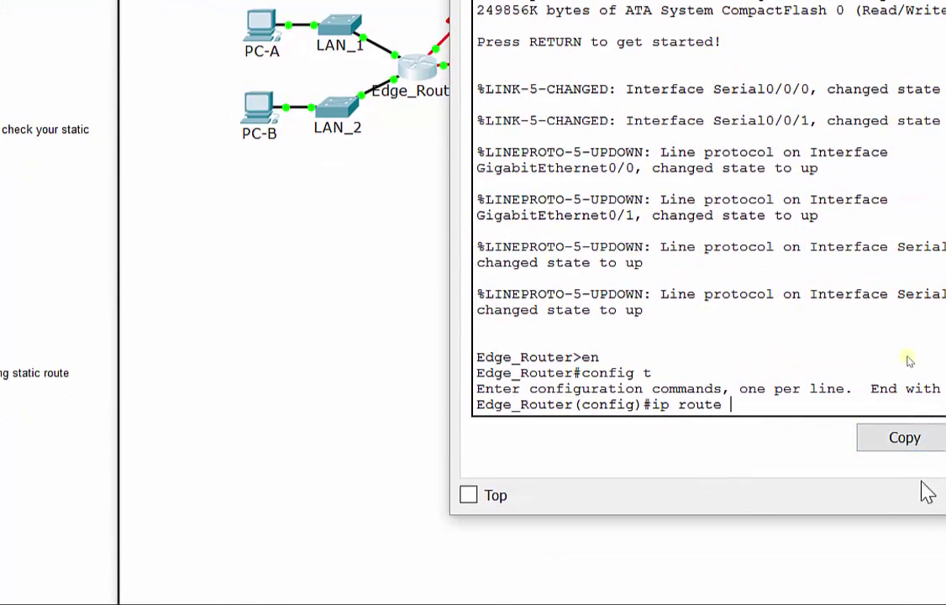
text(0.0.0)
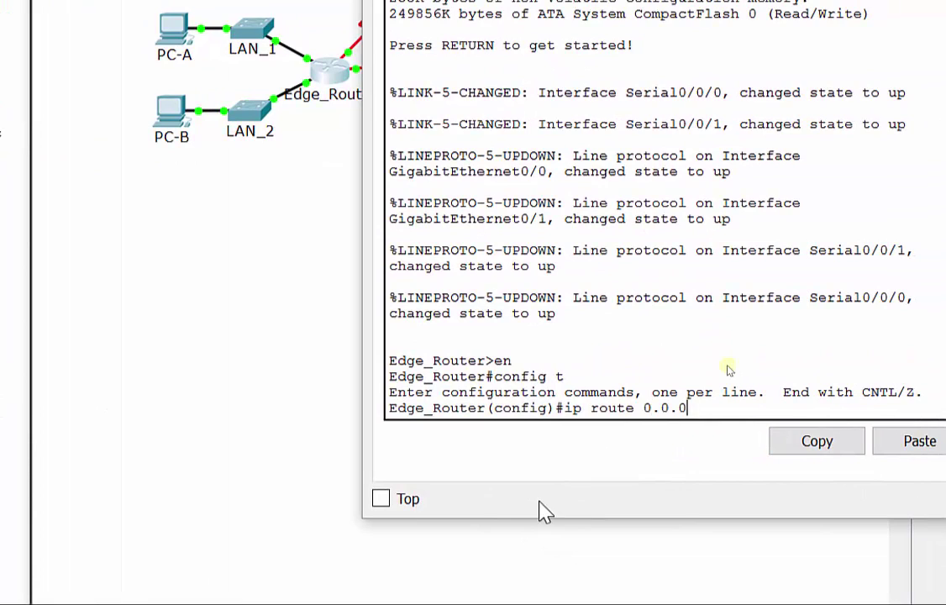
text(.0 0.0.0.0)
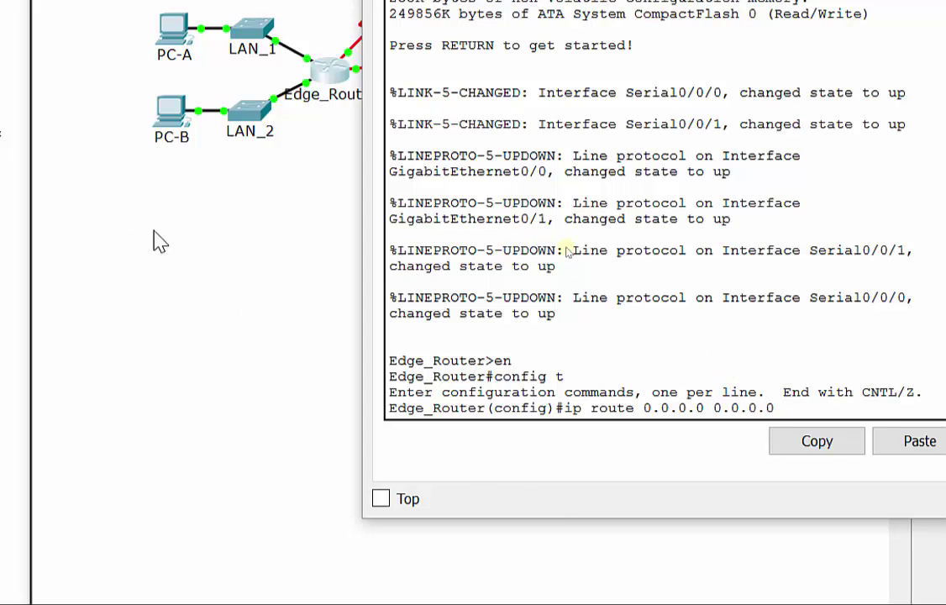
click(227, 279)
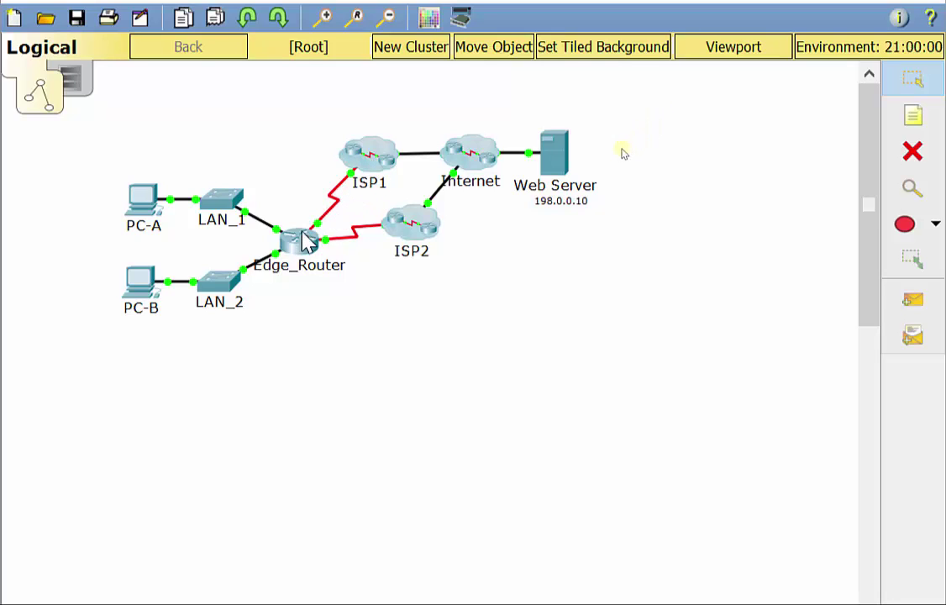
mouse_move(324, 237)
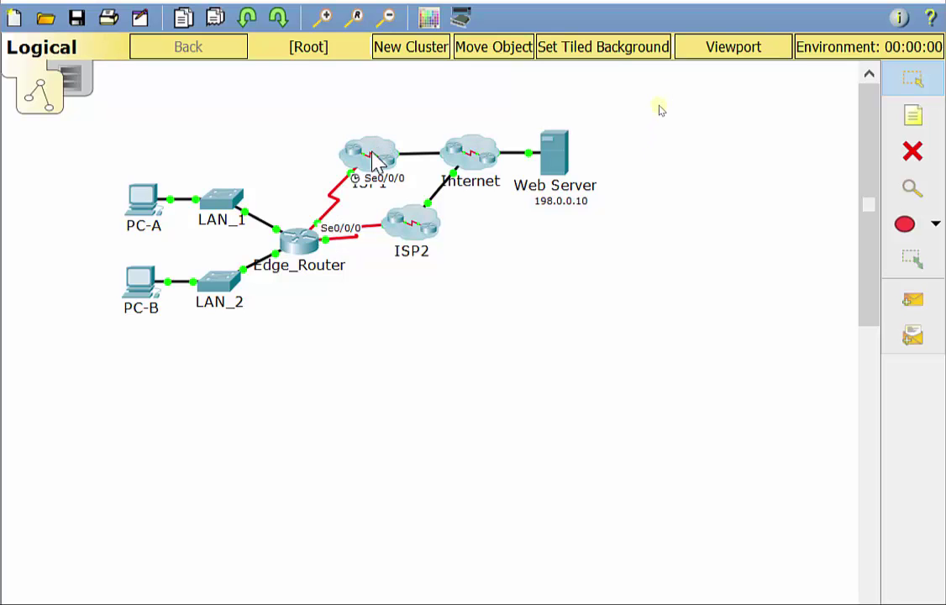
click(296, 240)
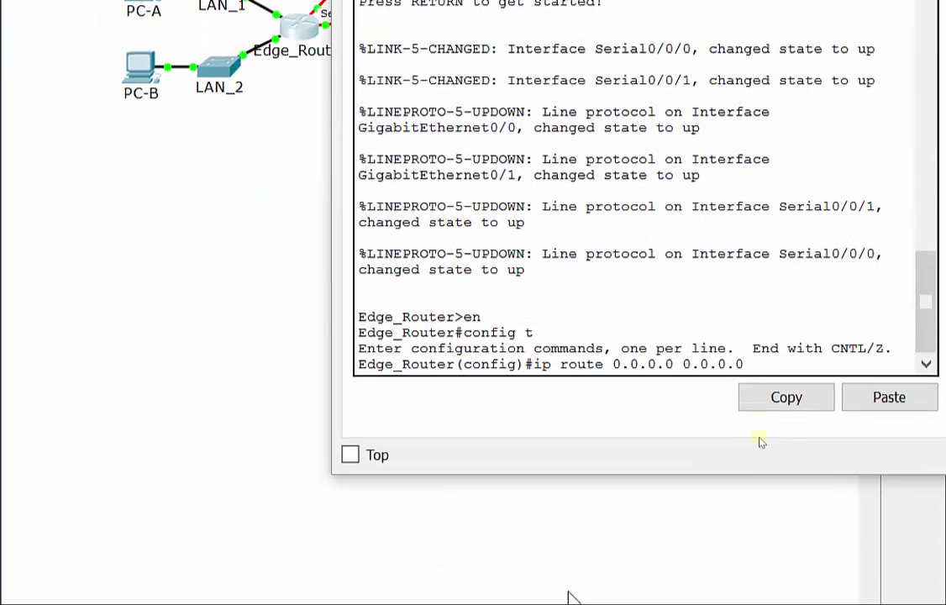
text(s0/0/0)
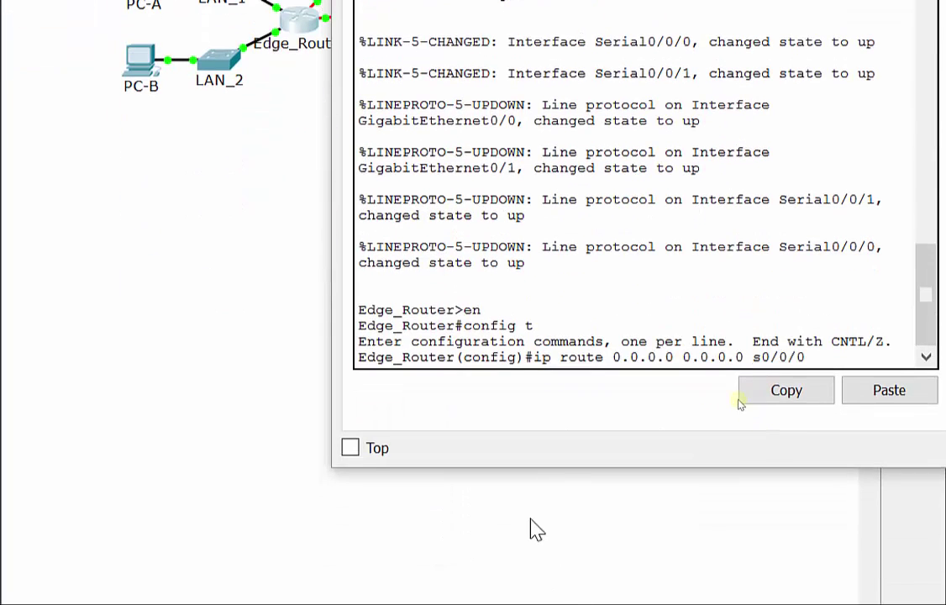
key(Return)
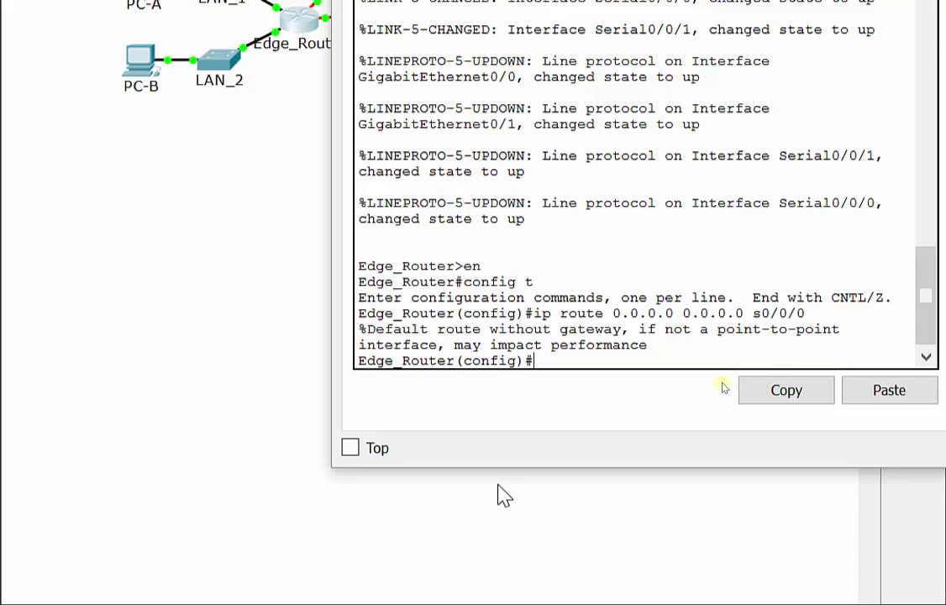
Run do show ip route and page through to the S* 0.0.0.0/0 entry via Serial0/0/0
text(do wh)
key(BackSpace)
key(BackSpace)
text(show ui)
key(BackSpace)
key(BackSpace)
text(ip rou)
key(Return)
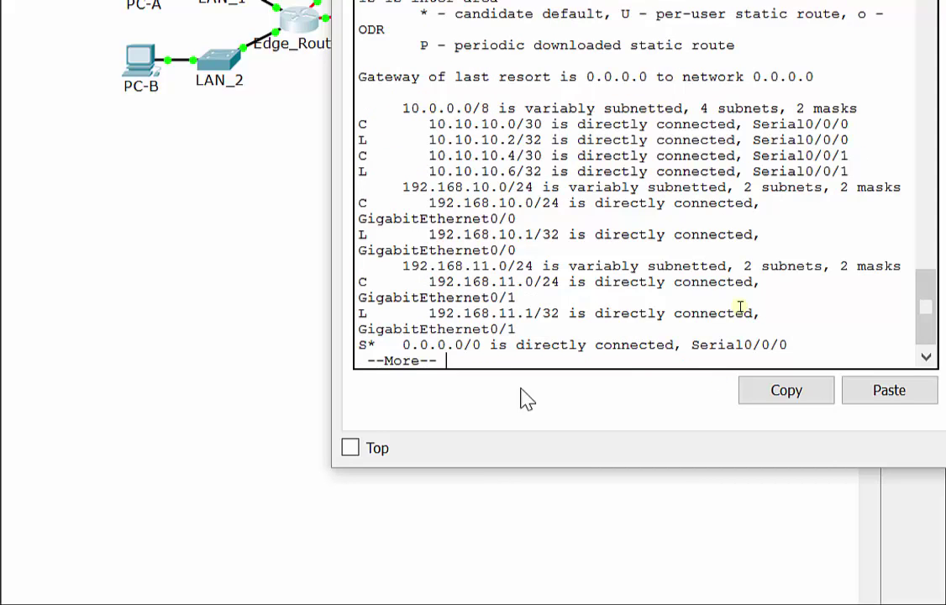
key(space)
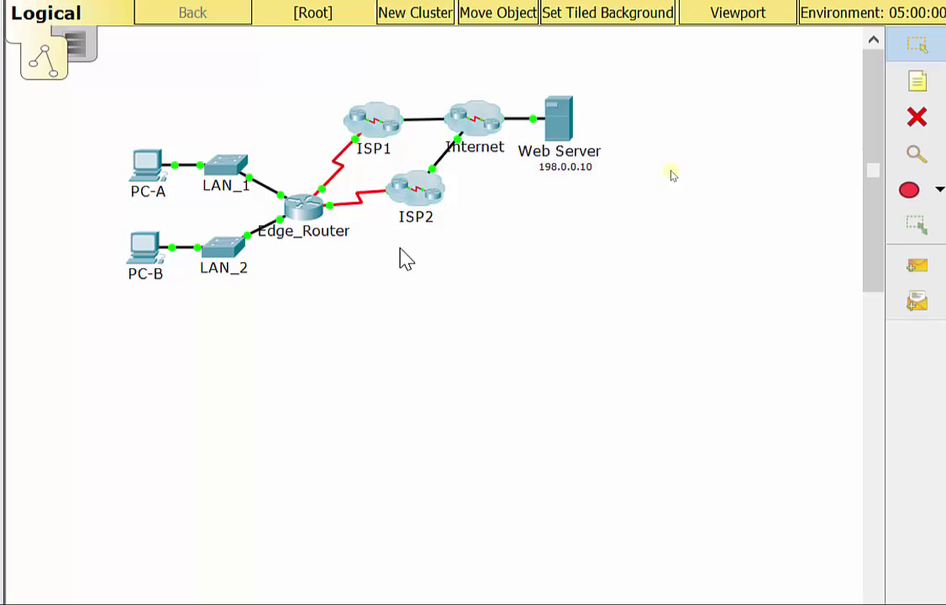
Bring the full topology with LAN_1, LAN_2, ISP1 and ISP2 in front of the router window
click(309, 206)
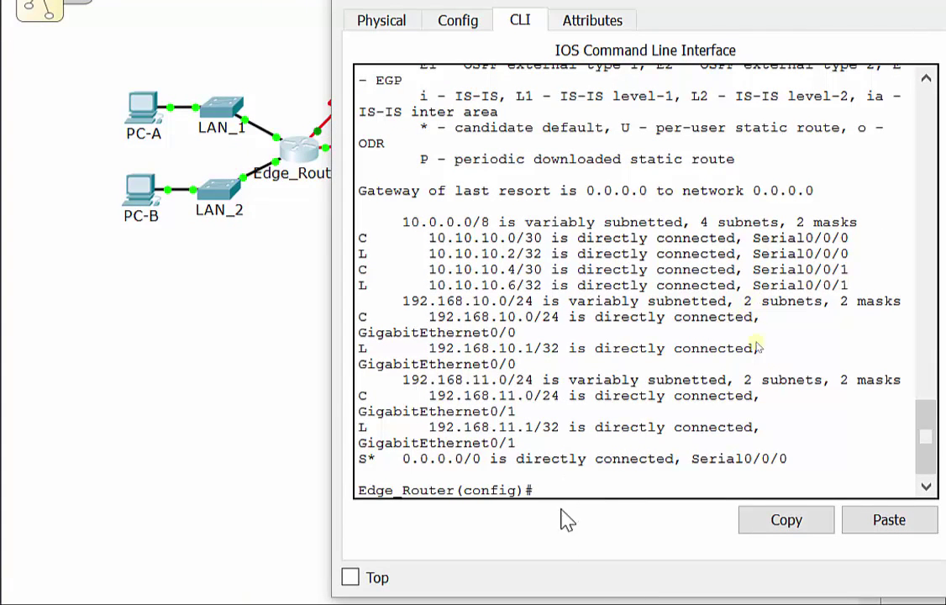
click(264, 286)
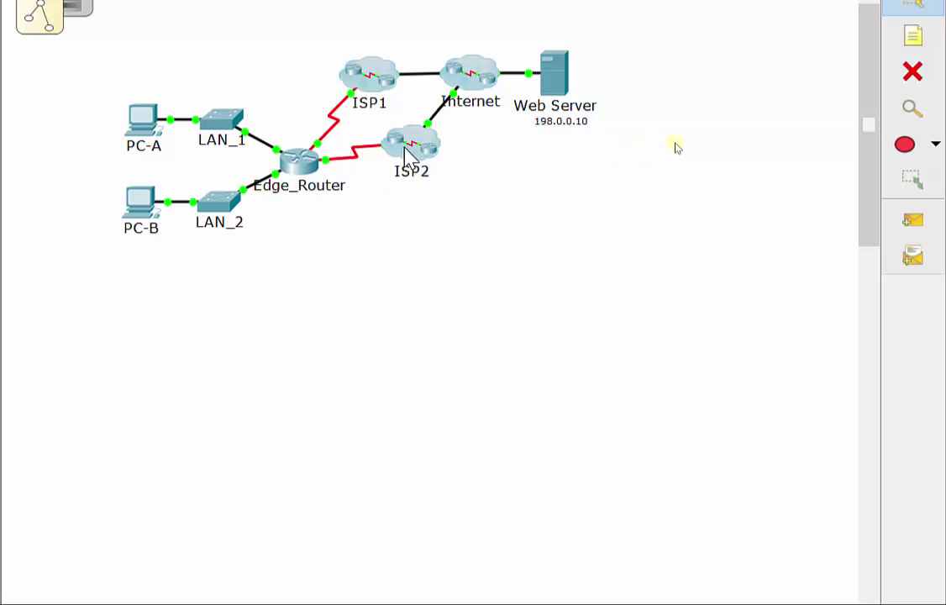
mouse_move(547, 97)
click(304, 165)
click(305, 165)
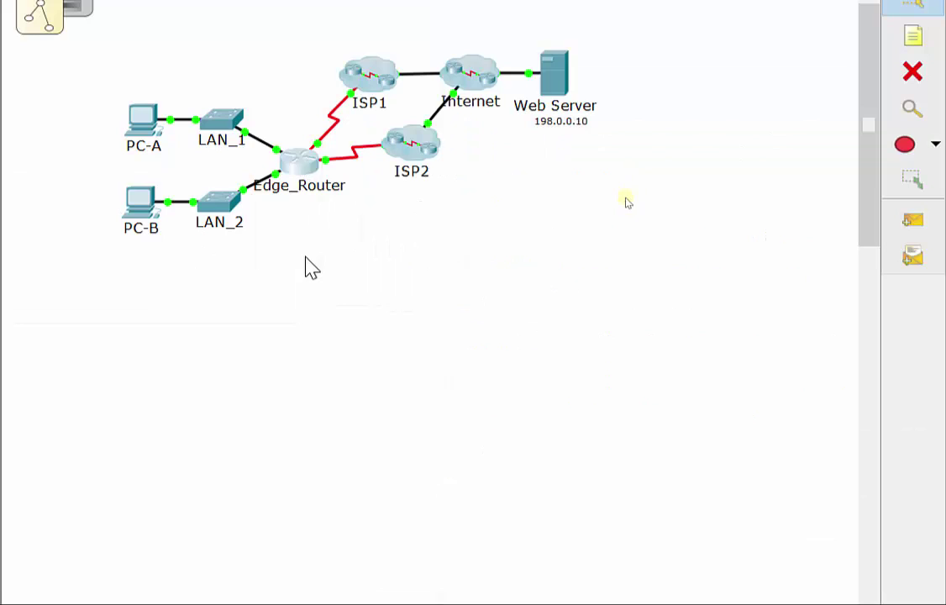
mouse_move(328, 163)
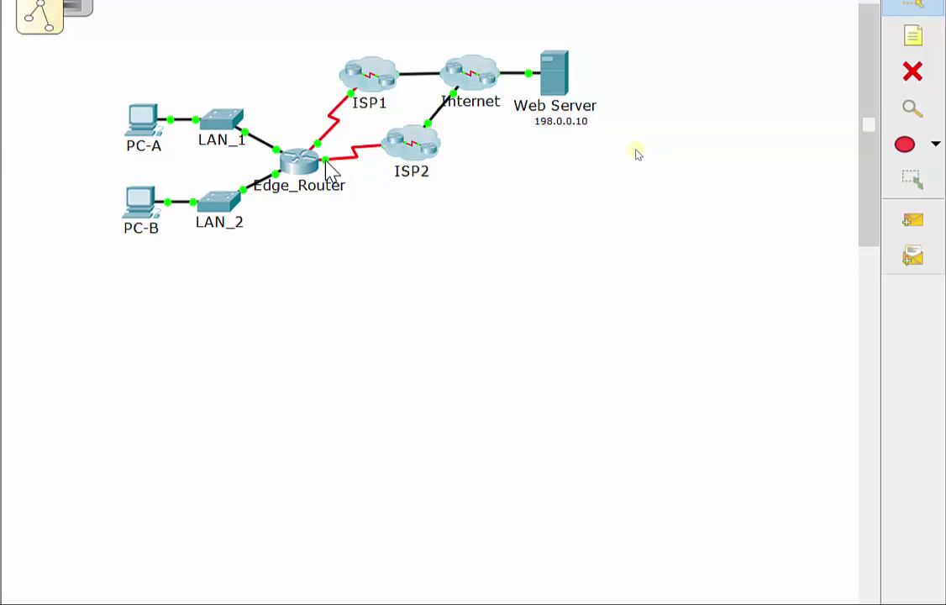
Recall the ip route command, change it to s0/0/1 and list its options with ?
click(303, 165)
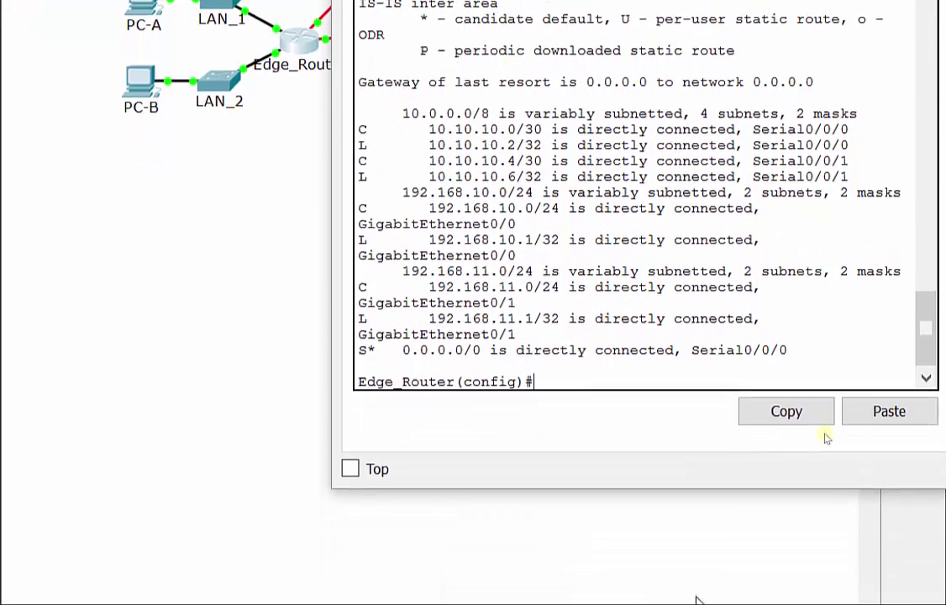
text(do show ip route)
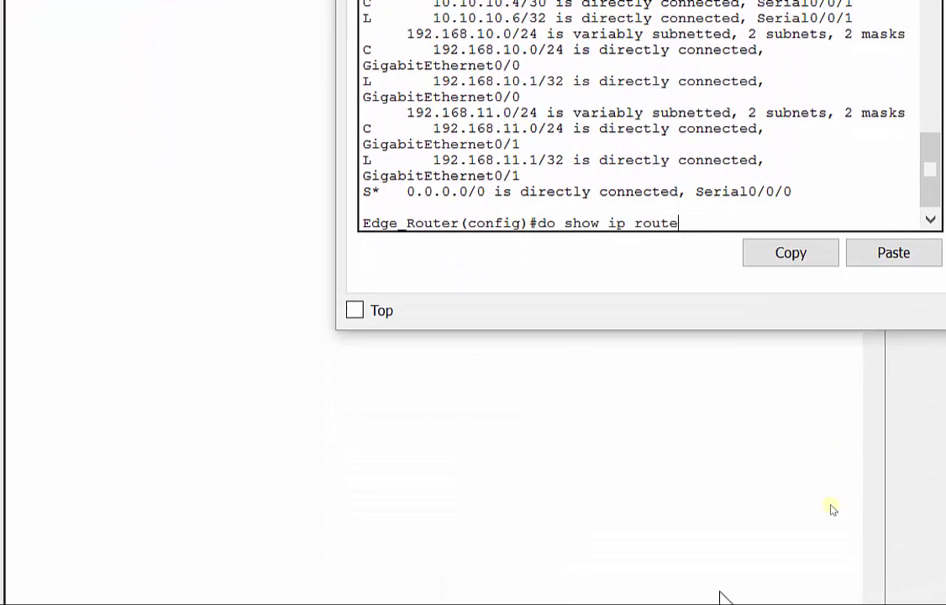
key(Up)
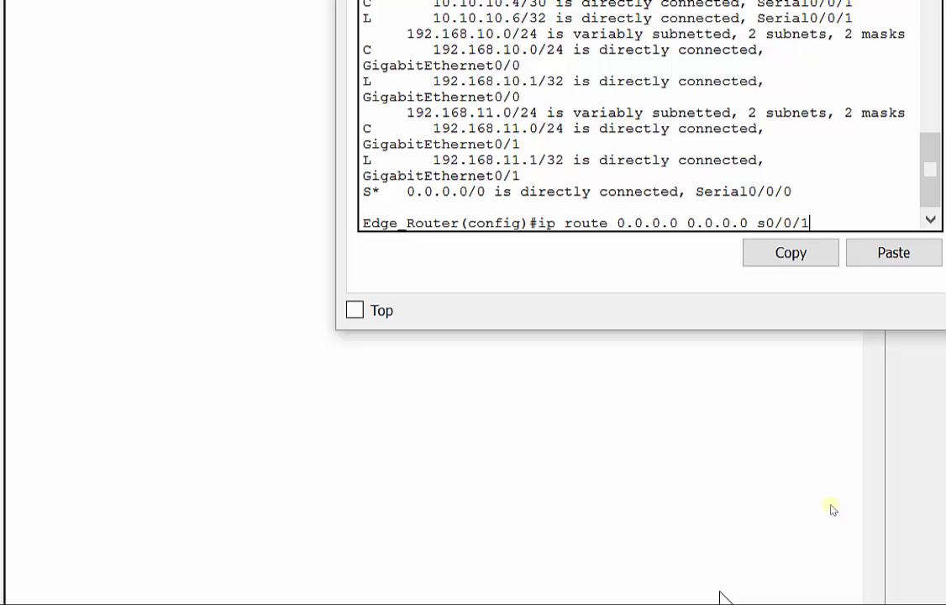
text(?)
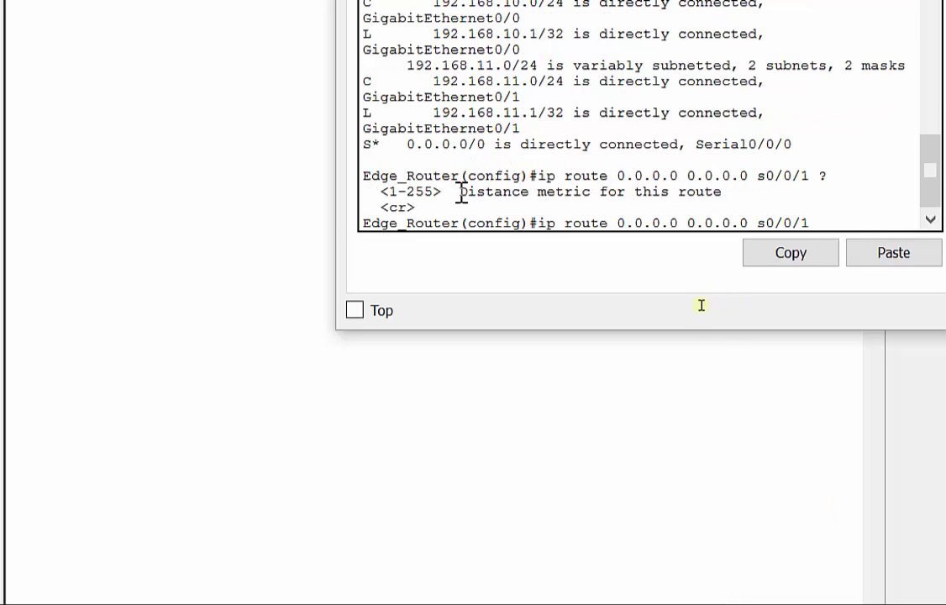
Copy the 1–255 distance metric help text and highlight the S* default route line
drag(461, 191, 718, 205)
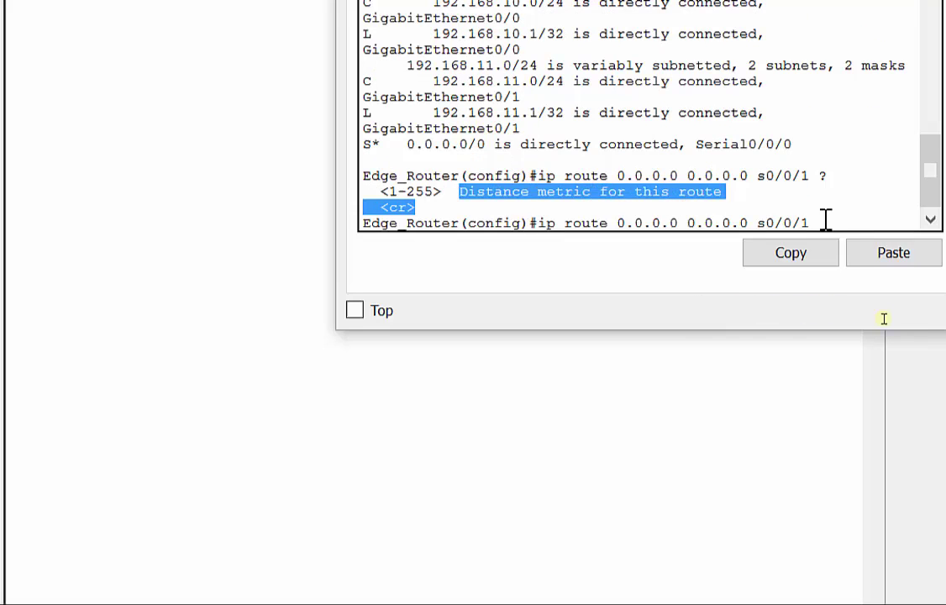
click(754, 256)
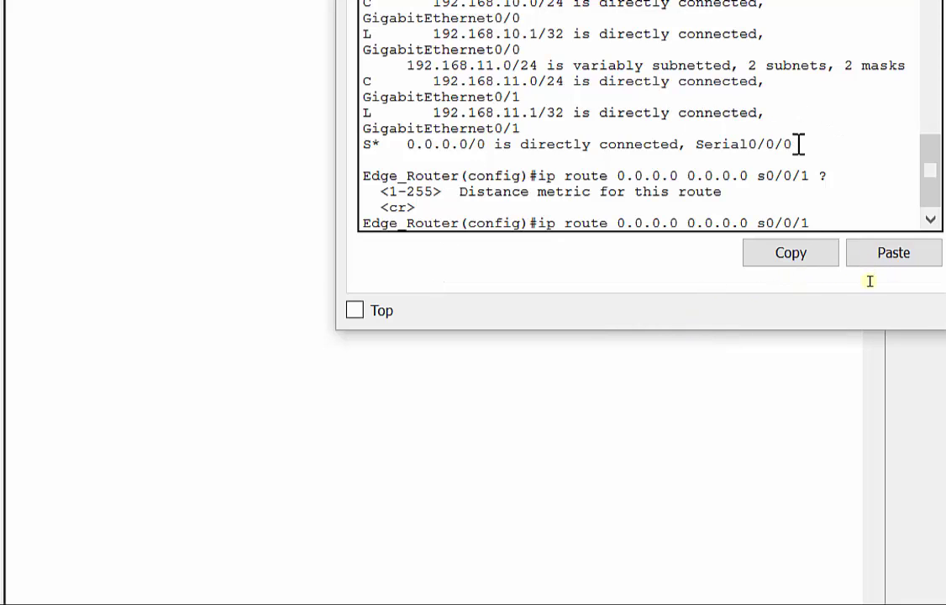
drag(799, 144, 403, 145)
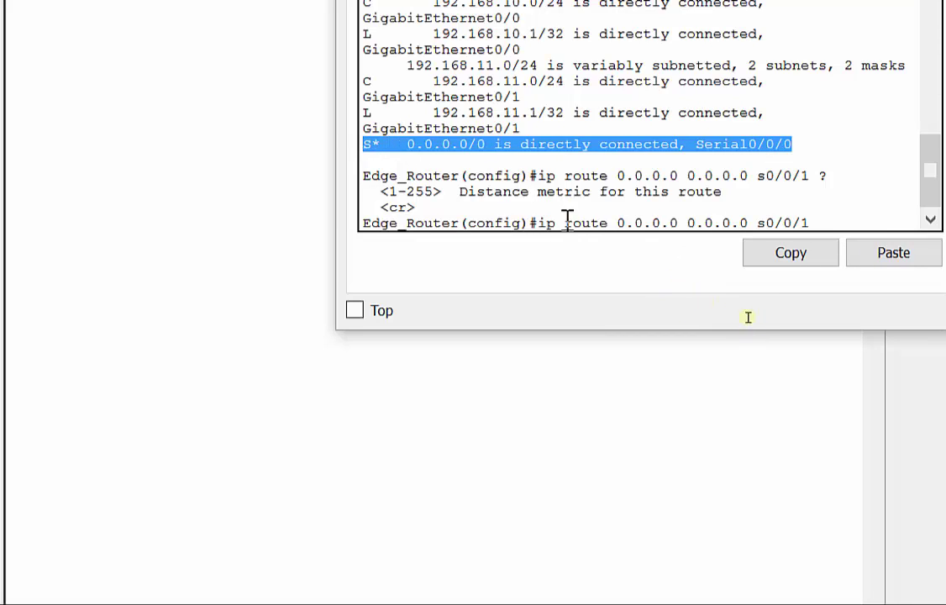
click(839, 223)
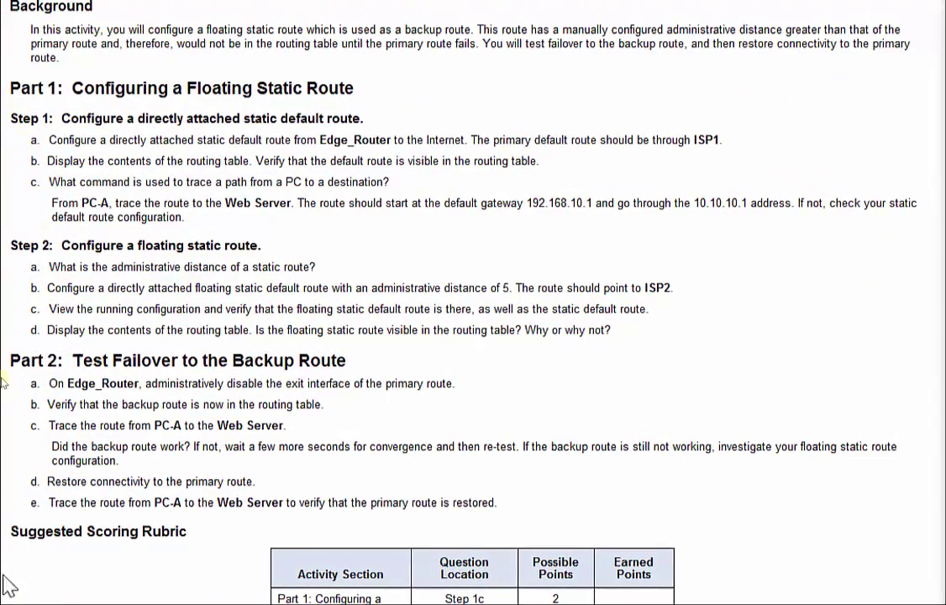
Scroll the instructions to Step 2b and select its administrative distance value 5
scroll(8, 585, down, 1)
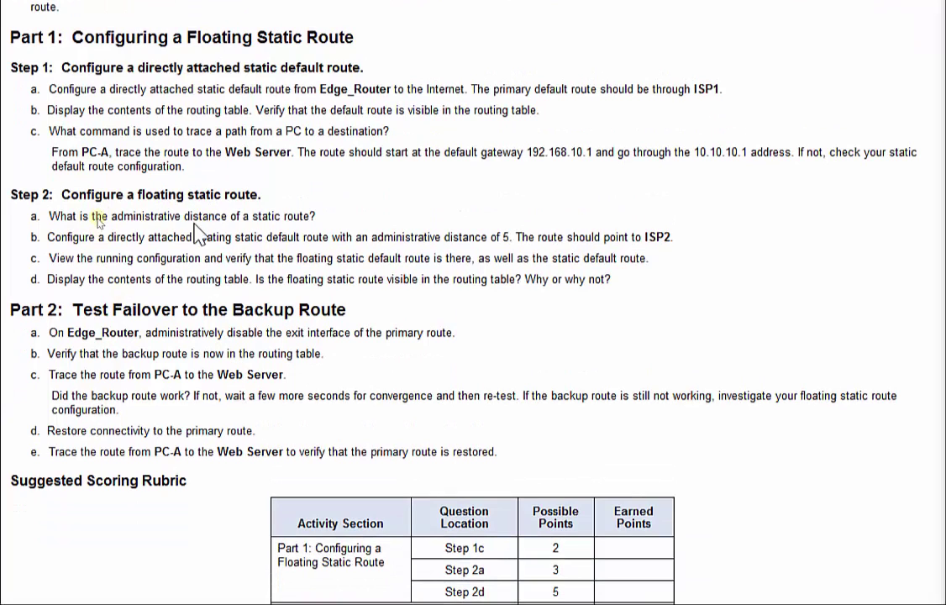
double_click(506, 237)
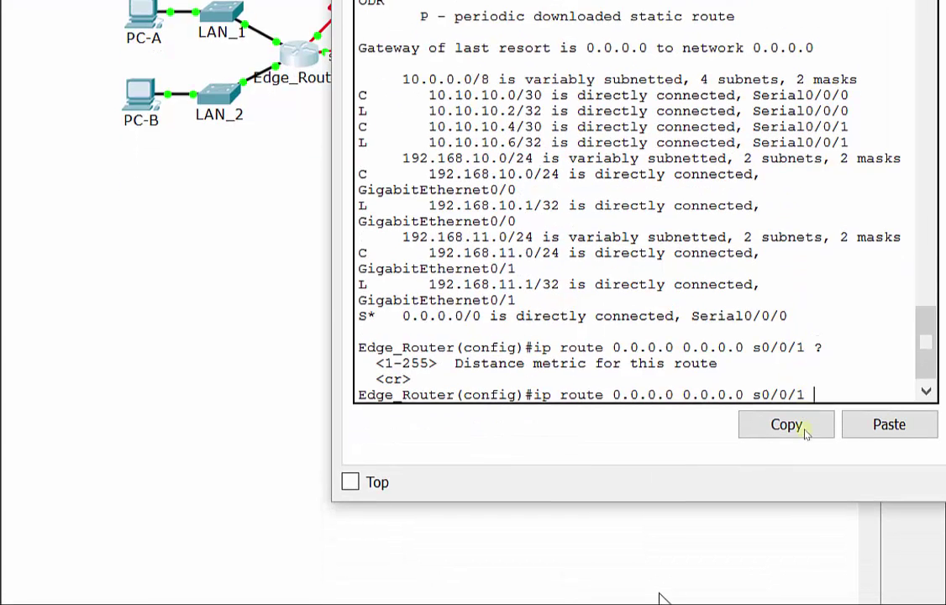
Apply ip route 0.0.0.0 0.0.0.0 s0/0/1 5 and redisplay the routing table
text(5)
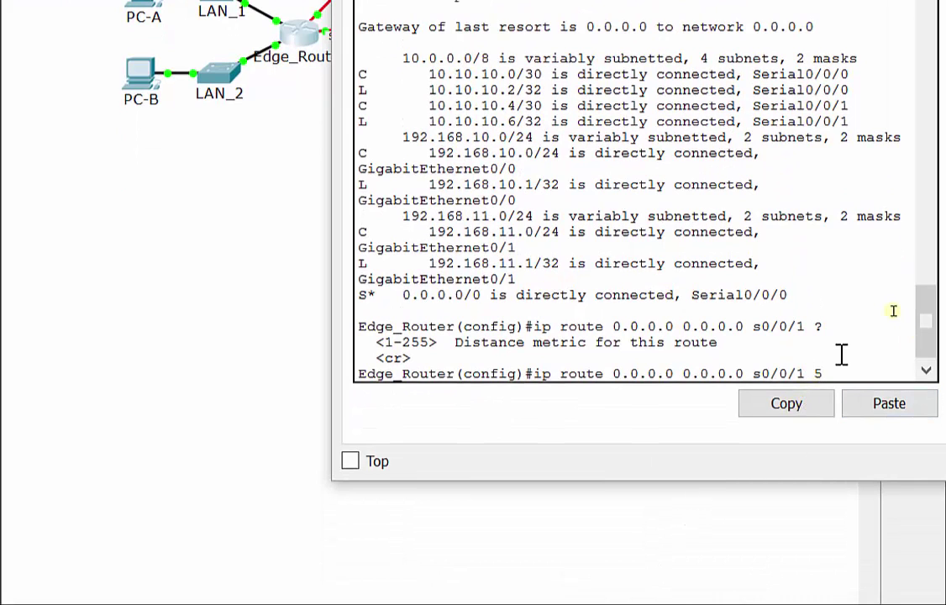
key(Return)
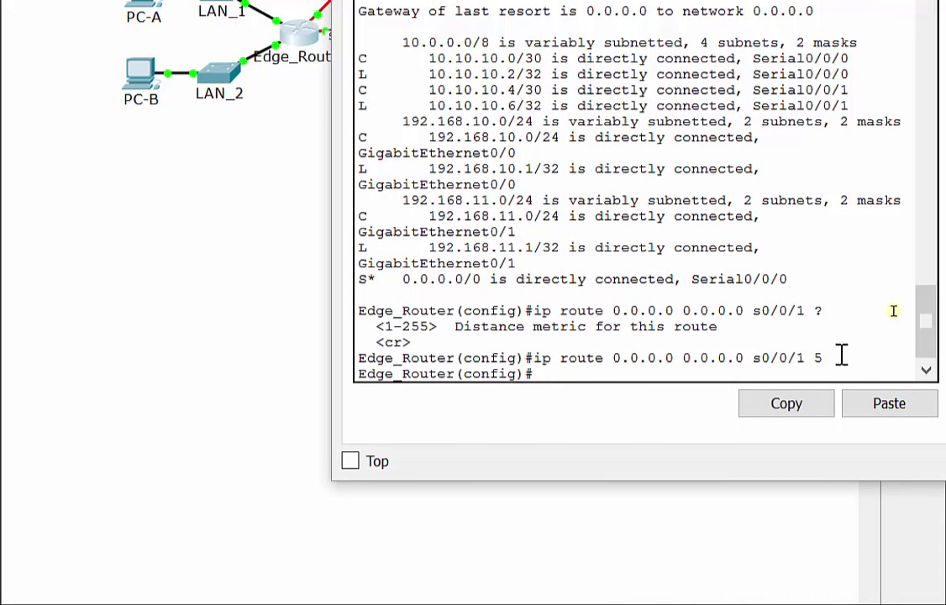
key(Up)
key(Up)
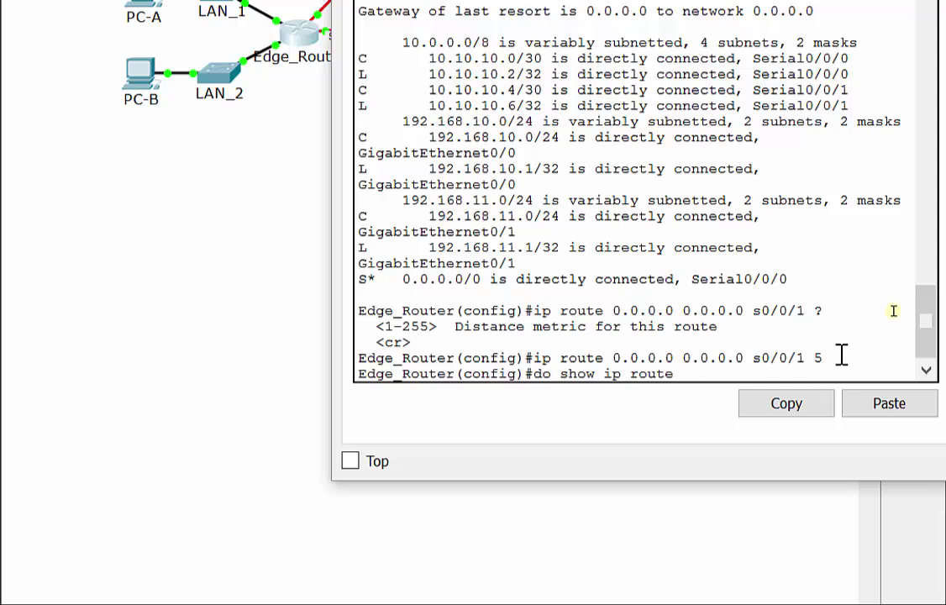
key(Return)
key(space)
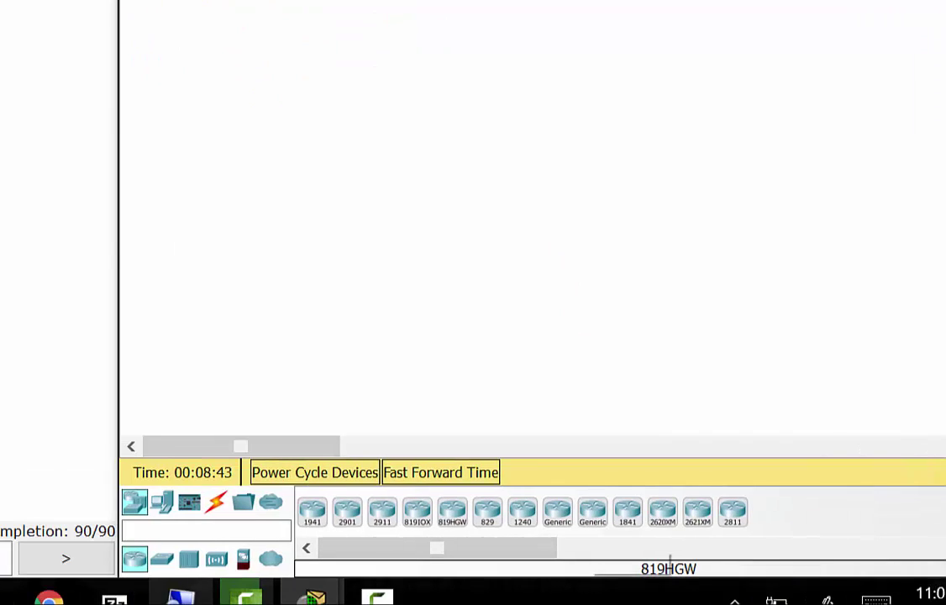
Open PC-A's Desktop Command Prompt in the Packet Tracer workspace
click(661, 595)
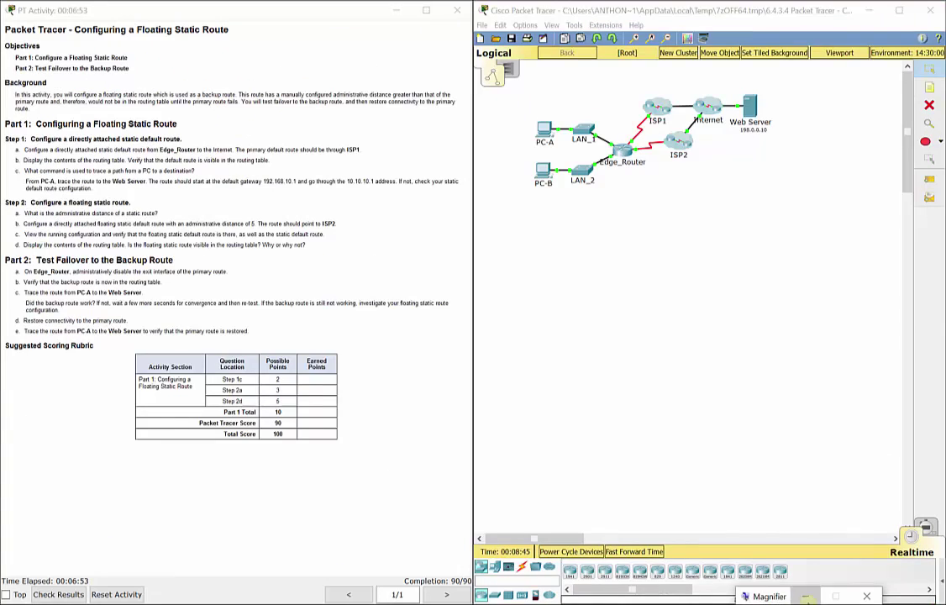
click(866, 596)
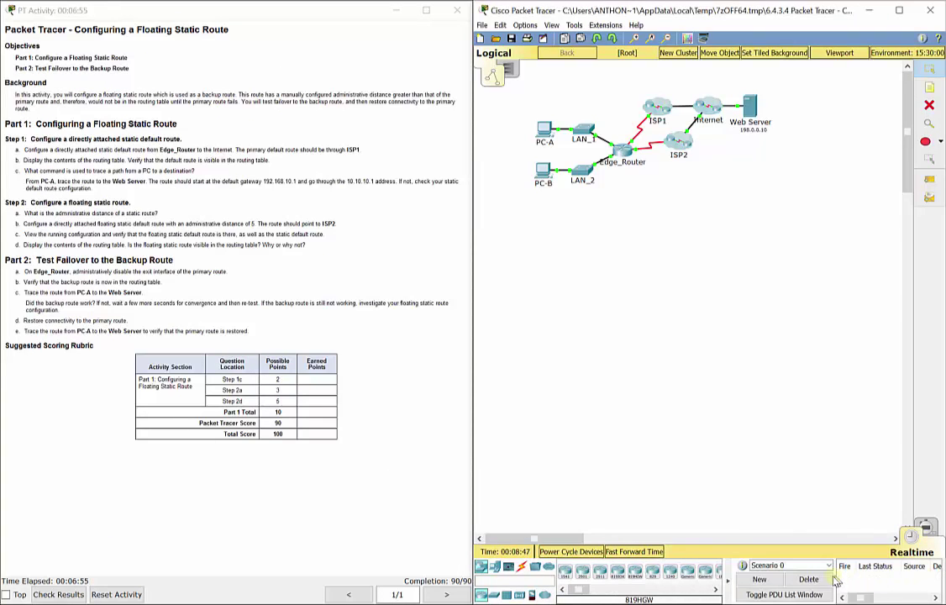
click(544, 142)
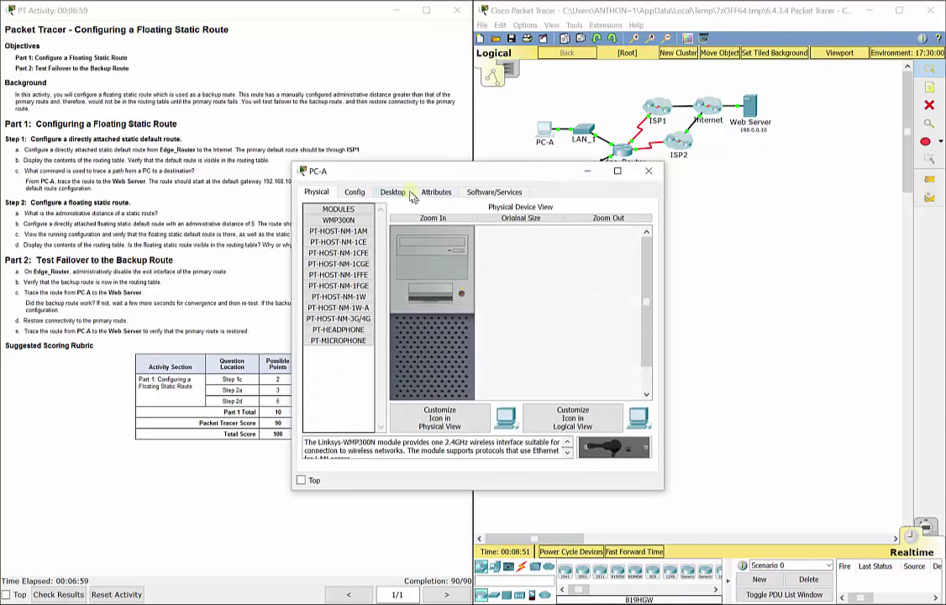
click(393, 192)
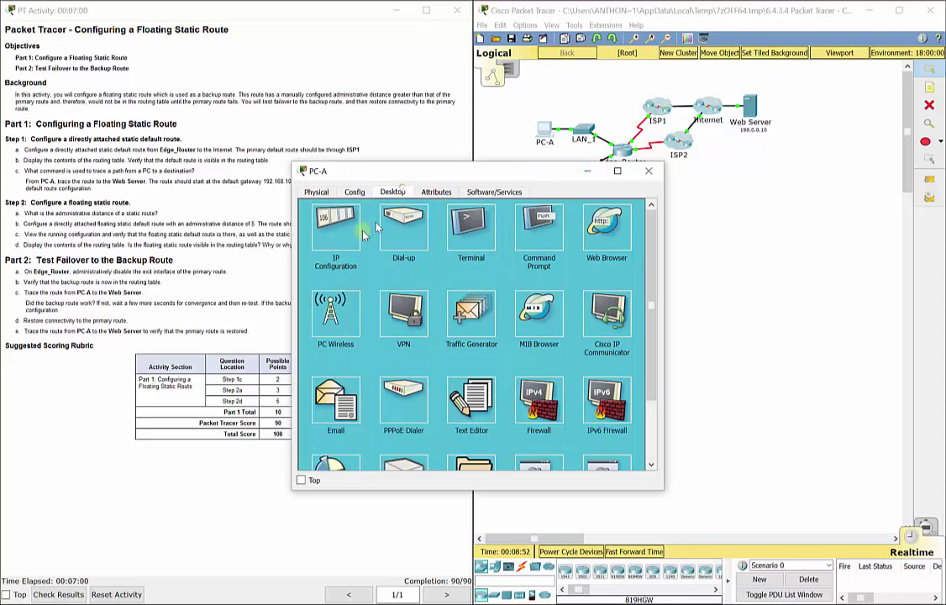
click(528, 238)
drag(527, 178, 370, 115)
click(317, 253)
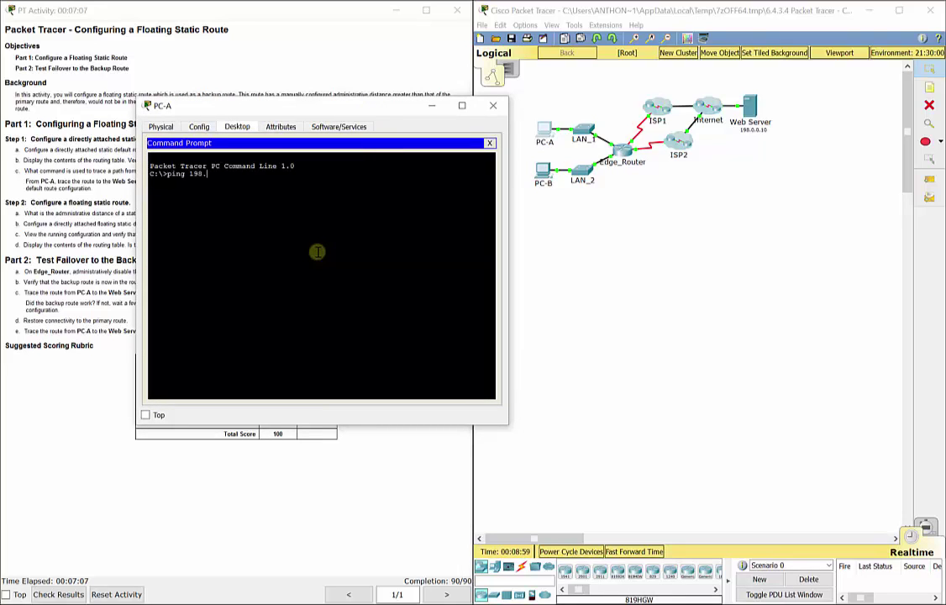
Ping 198.0.0.10 twice from PC-A, getting 3 of 4 then 4 of 4 replies
text(0.0.1)
key(Return)
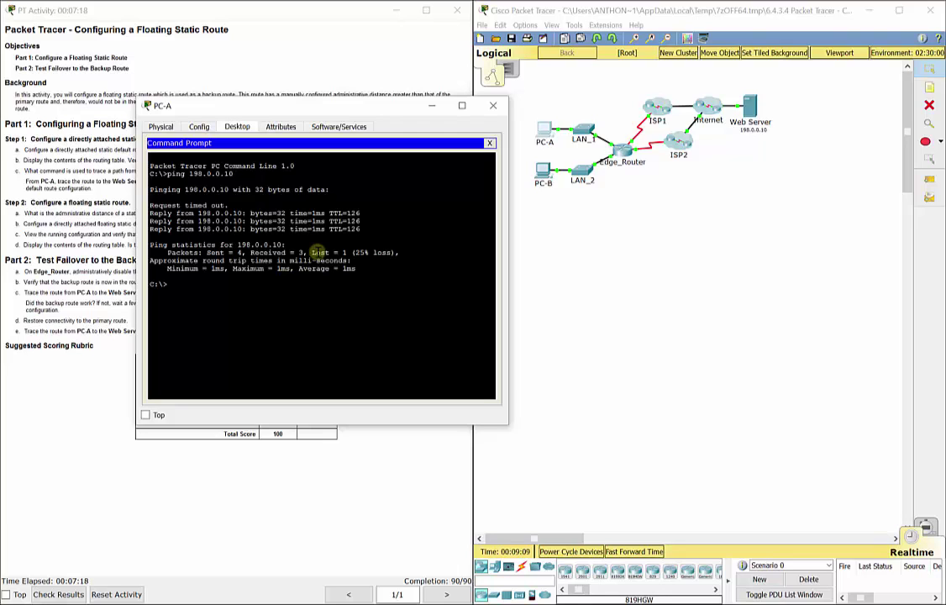
key(Up)
key(Return)
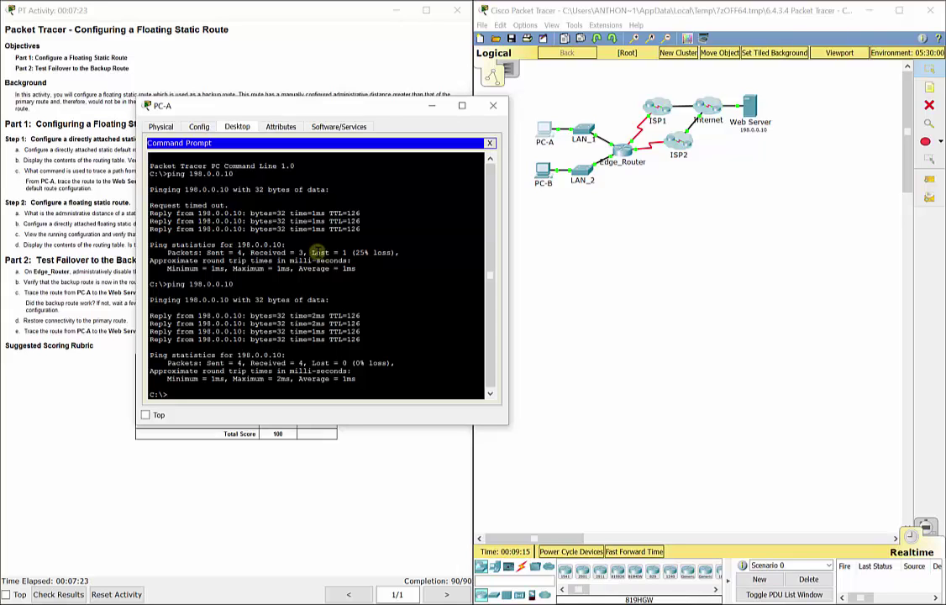
Ping 198.0.0.10 from PC-B's Command Prompt, receiving 4 of 4 replies
click(544, 174)
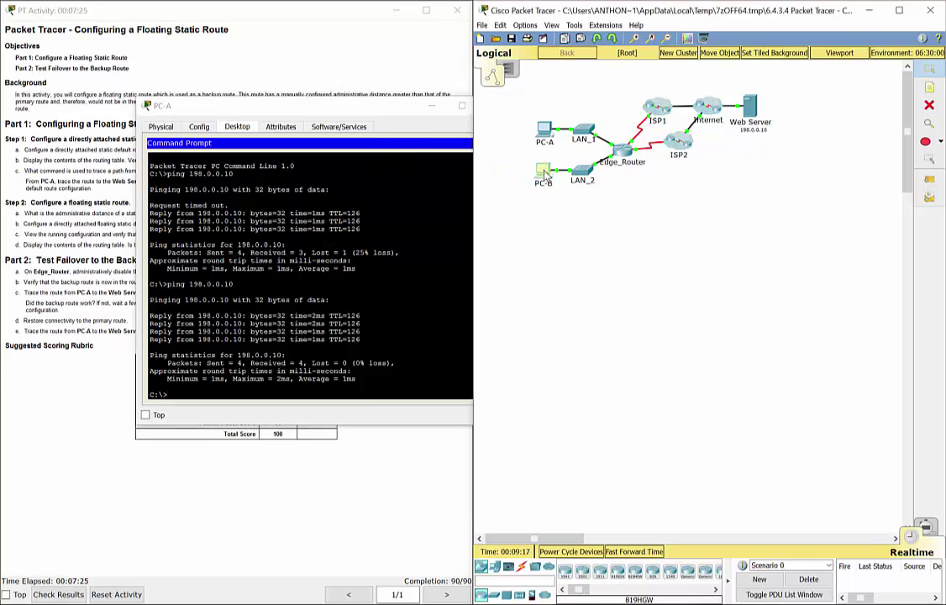
click(391, 191)
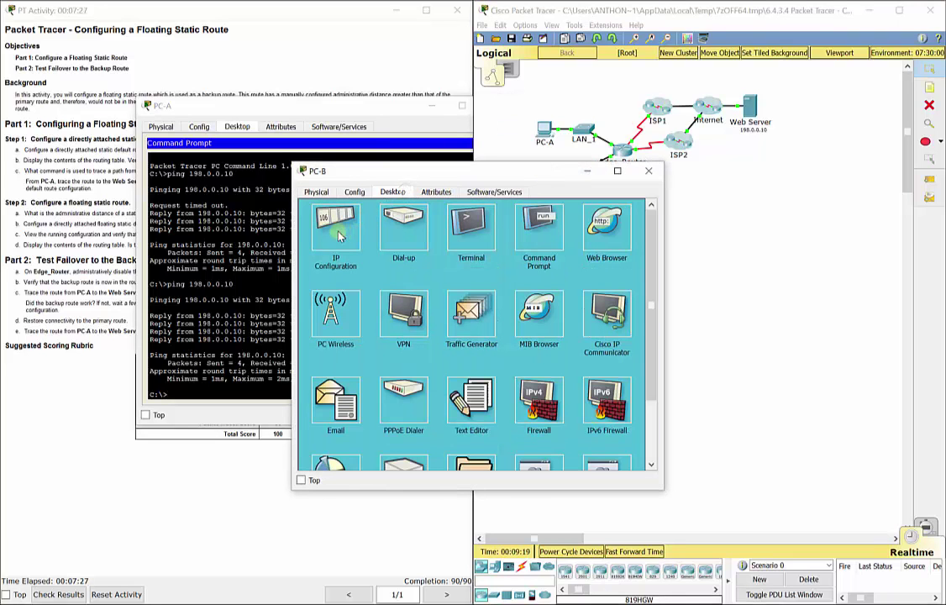
click(548, 234)
text(ping )
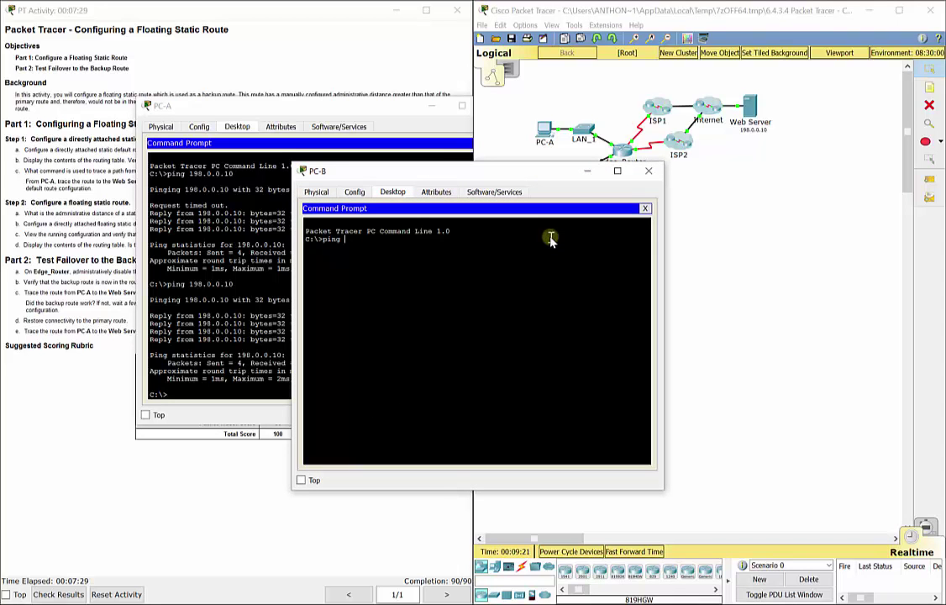
text(198.0.0.10)
key(Return)
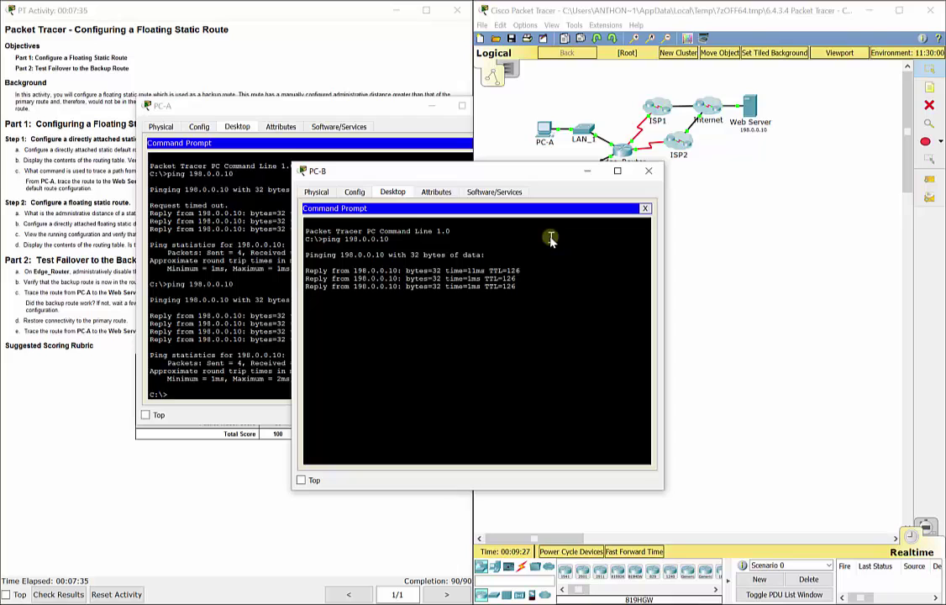
click(667, 202)
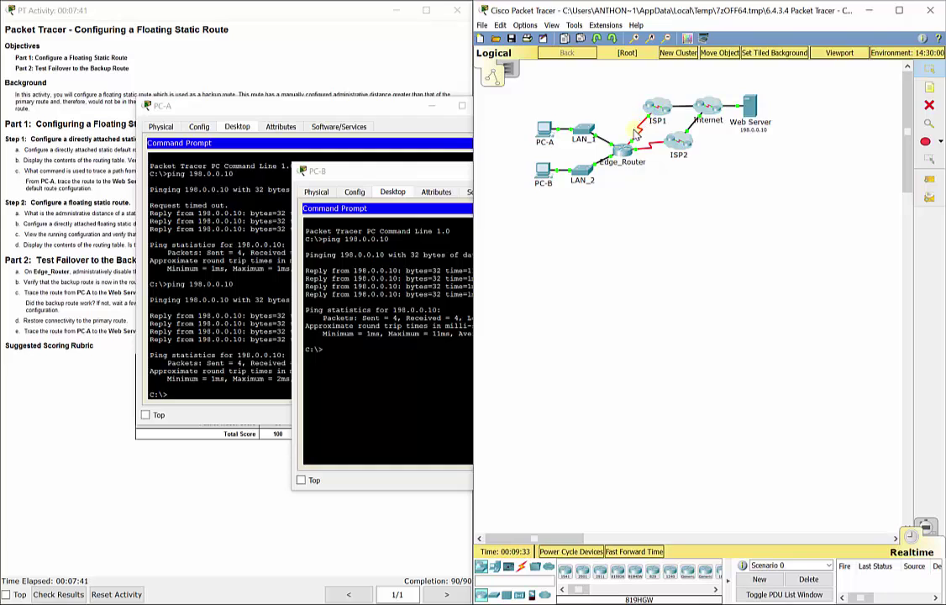
click(82, 267)
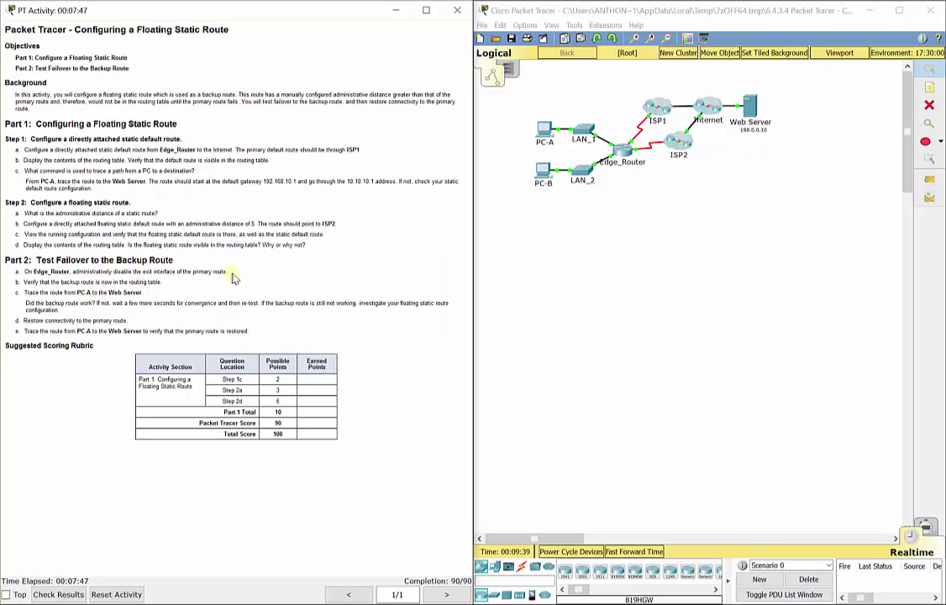
Shut down Serial0/0/0 on Edge_Router with int s0/0/0 and shutdown, then close the window
click(614, 156)
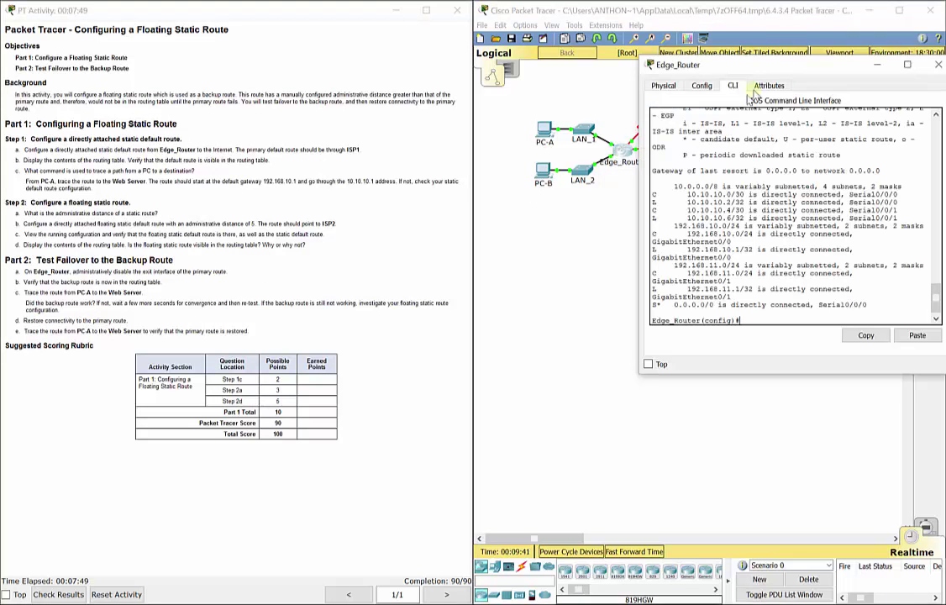
drag(753, 83, 314, 124)
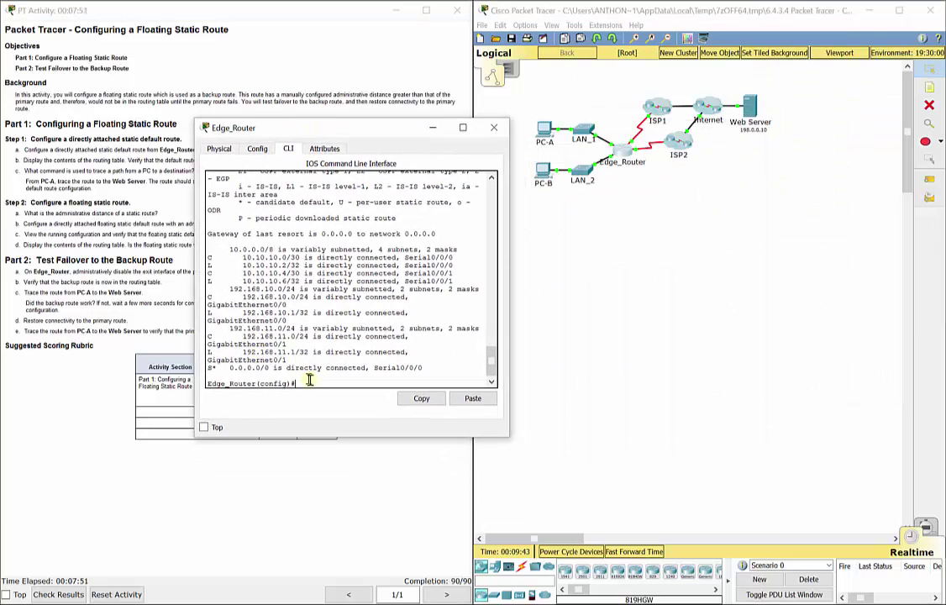
text(int s0/0/0)
key(Return)
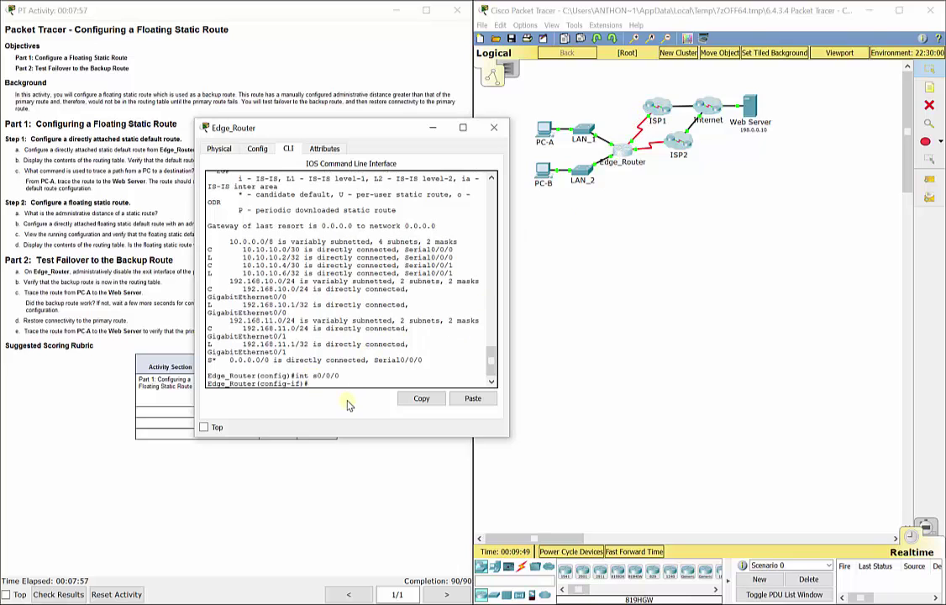
text(shutdown)
key(Return)
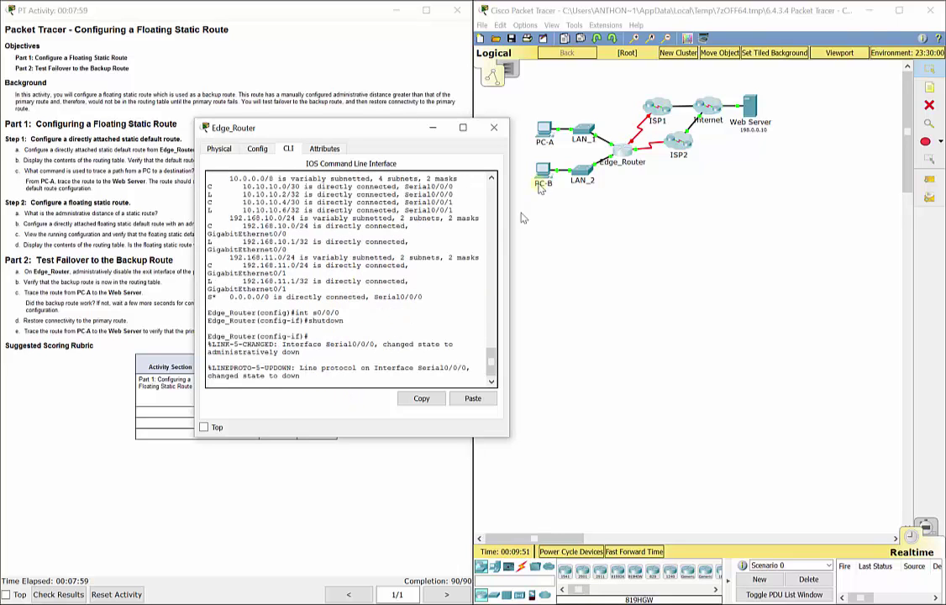
click(496, 138)
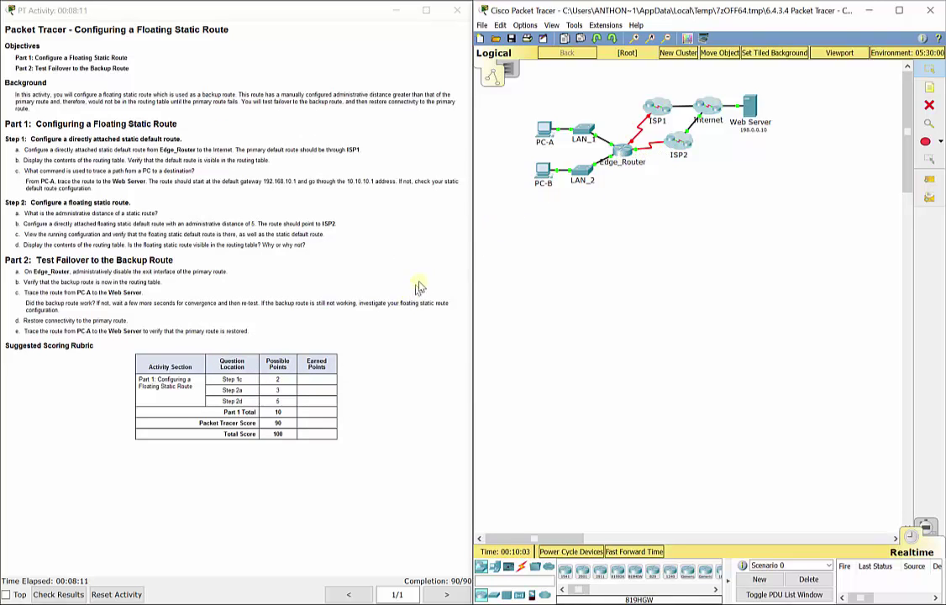
Rerun 'ping 198.0.0.10' twice from PC-A, now answered via the backup path at TTL=125
click(544, 133)
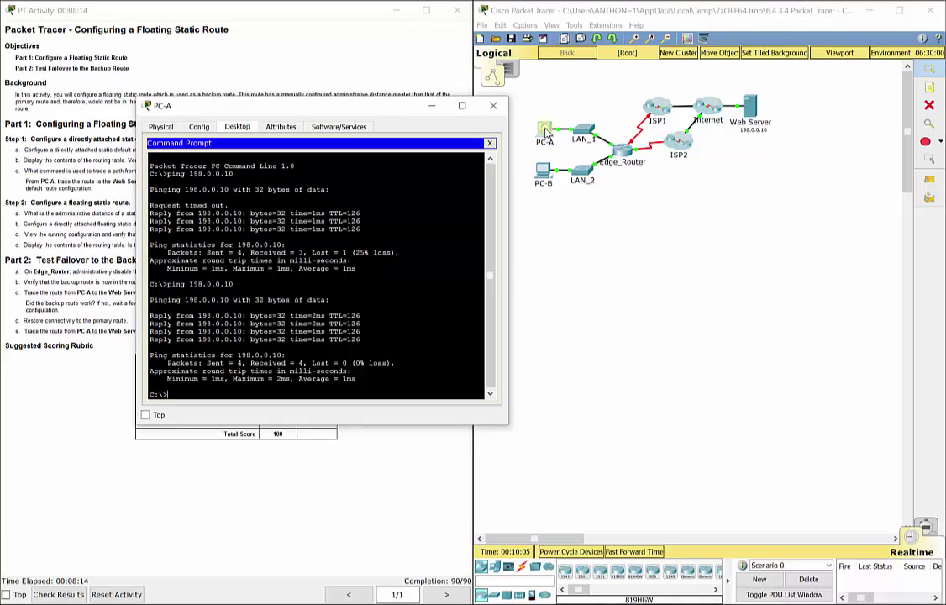
key(Up)
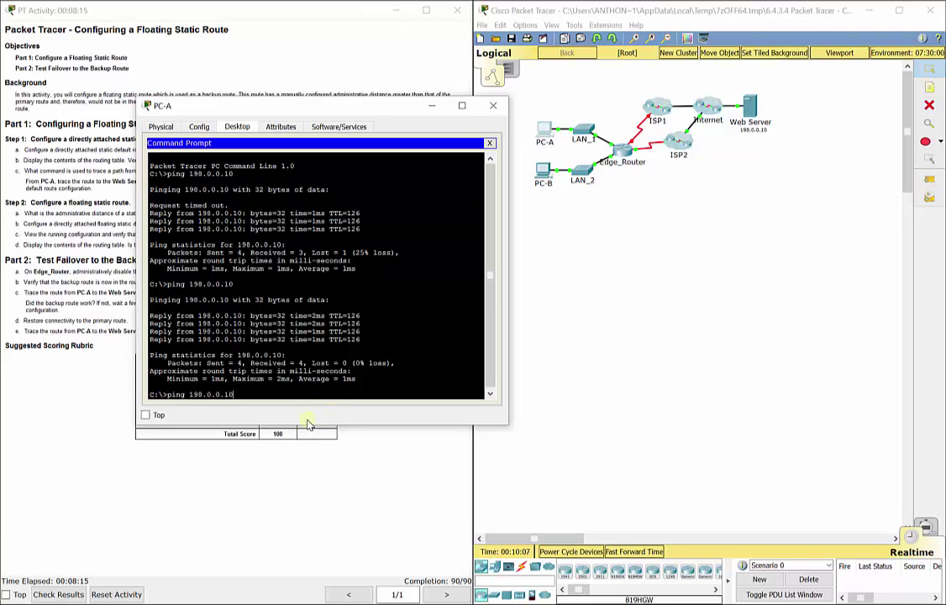
key(Return)
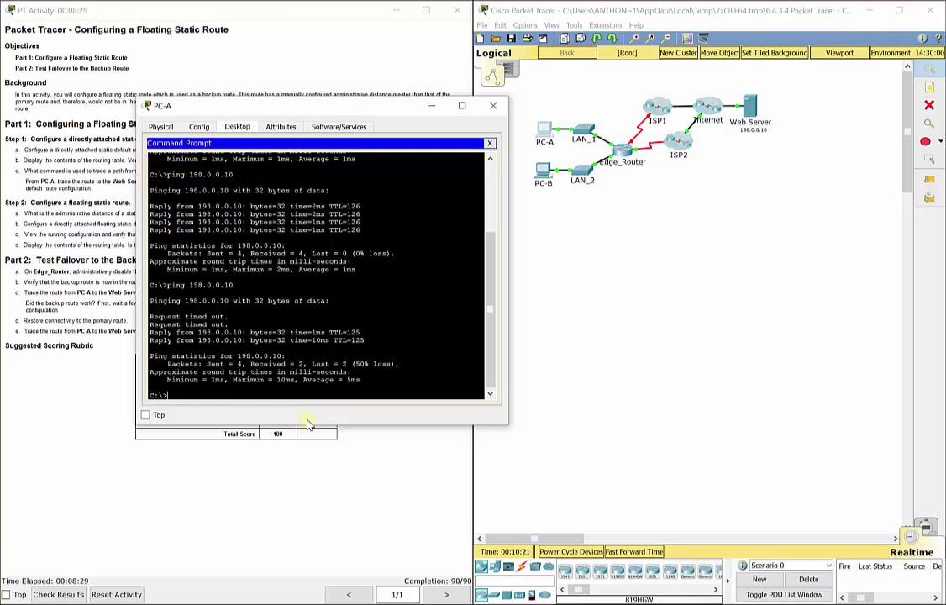
key(Up)
key(Return)
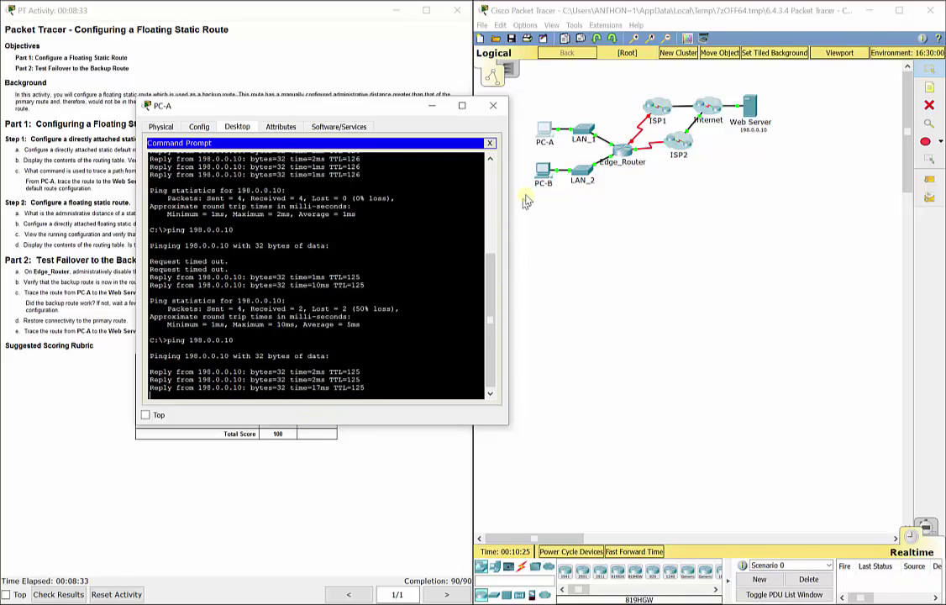
Rerun 'ping 198.0.0.10' twice from PC-B, getting replies at TTL=125
click(545, 168)
key(Up)
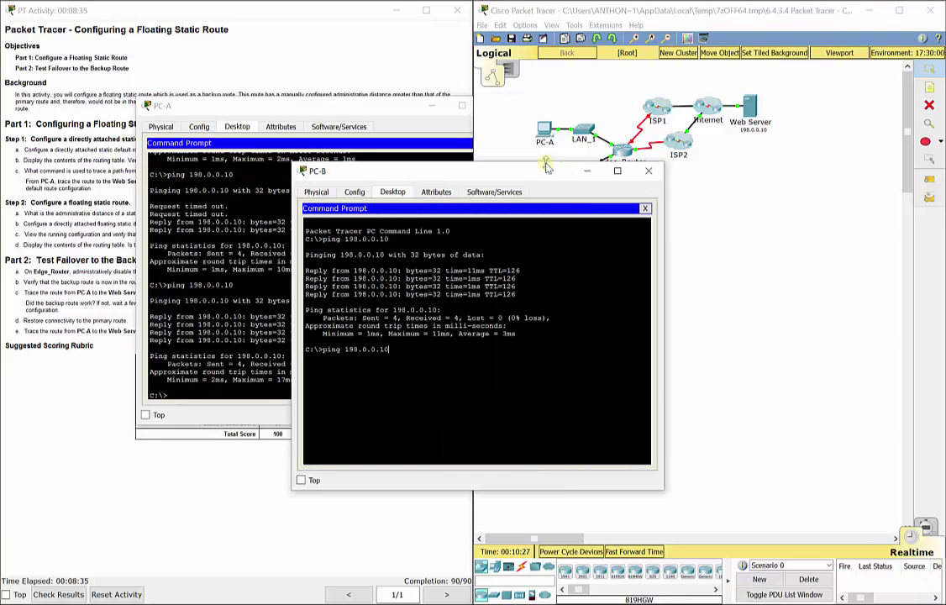
key(Return)
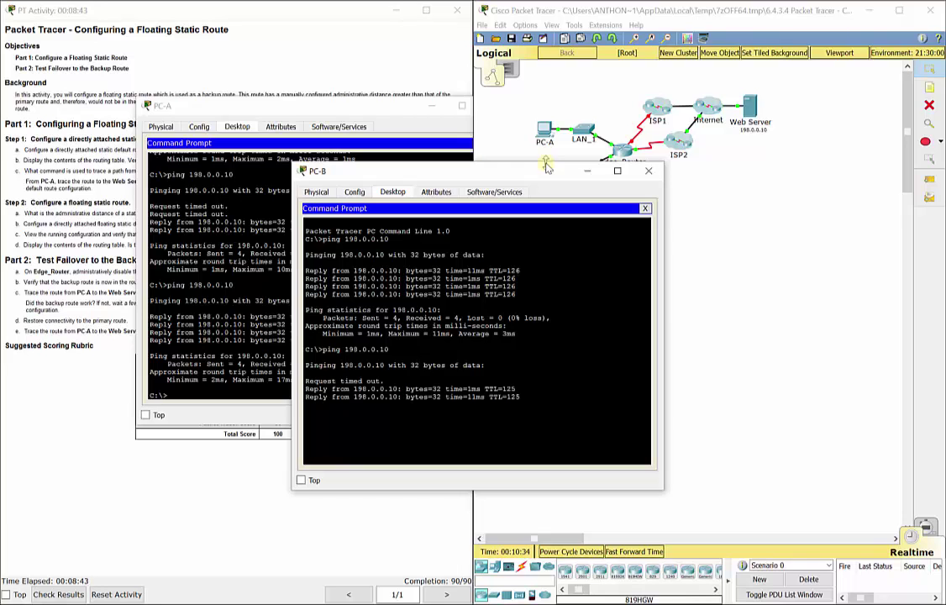
key(Up)
key(Return)
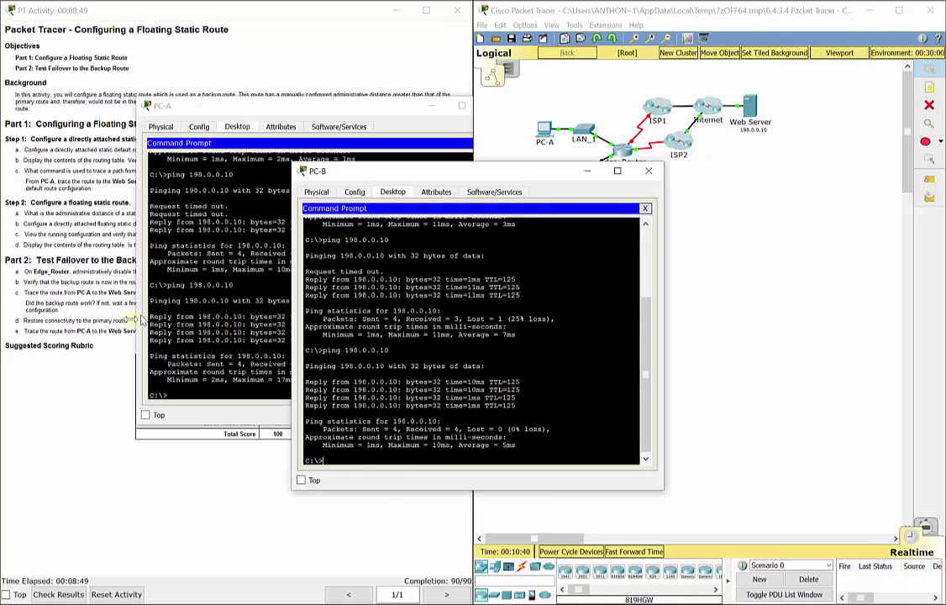
Try 'traceroute 198.0.0.10' in PC-B's Command Prompt, which returns Invalid Command
click(88, 259)
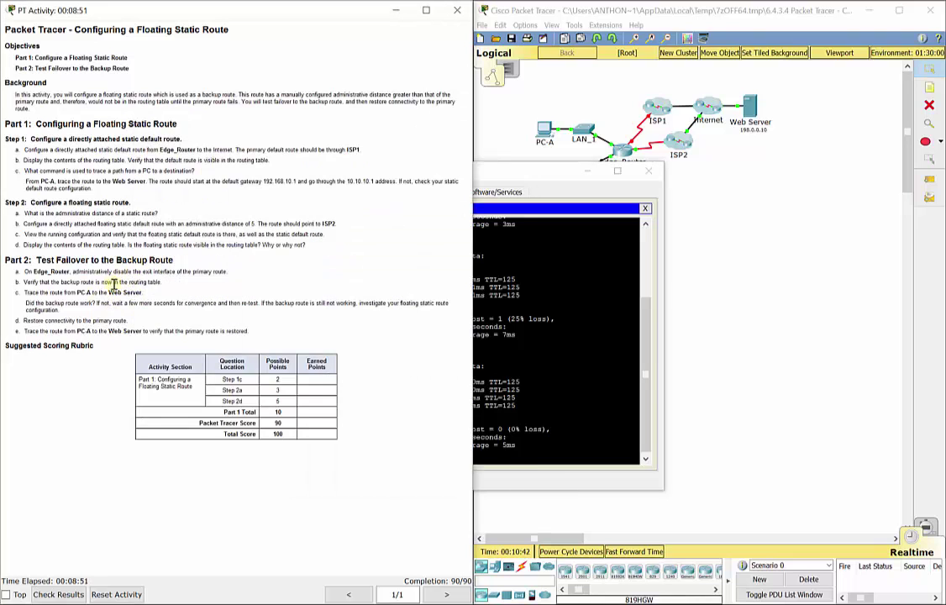
click(493, 459)
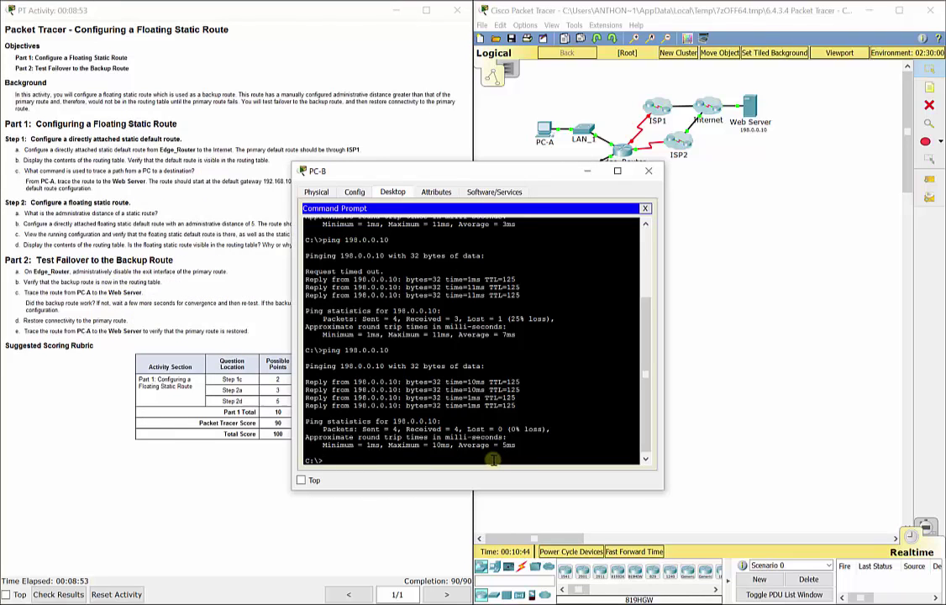
text(traceroute 198.0.0.10)
key(Return)
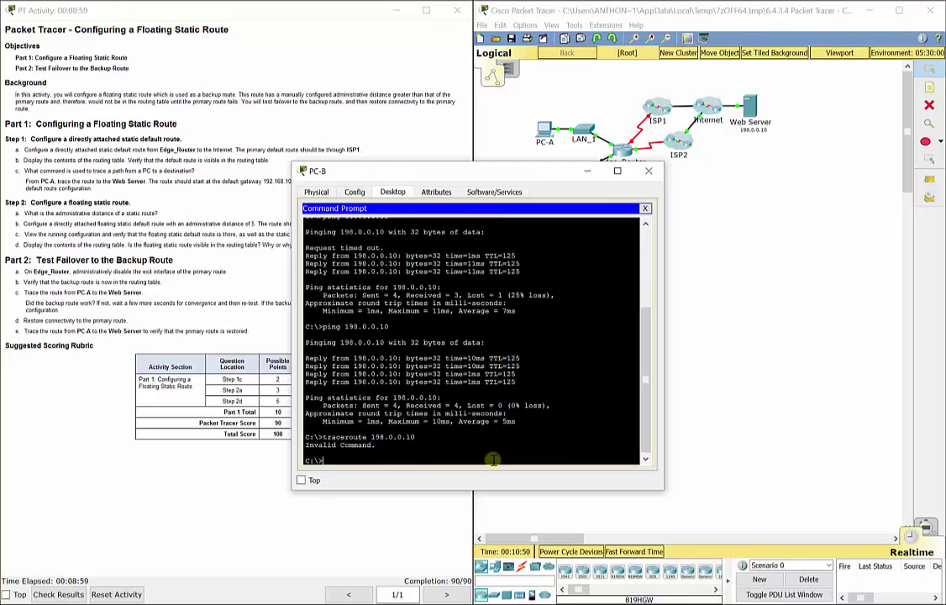